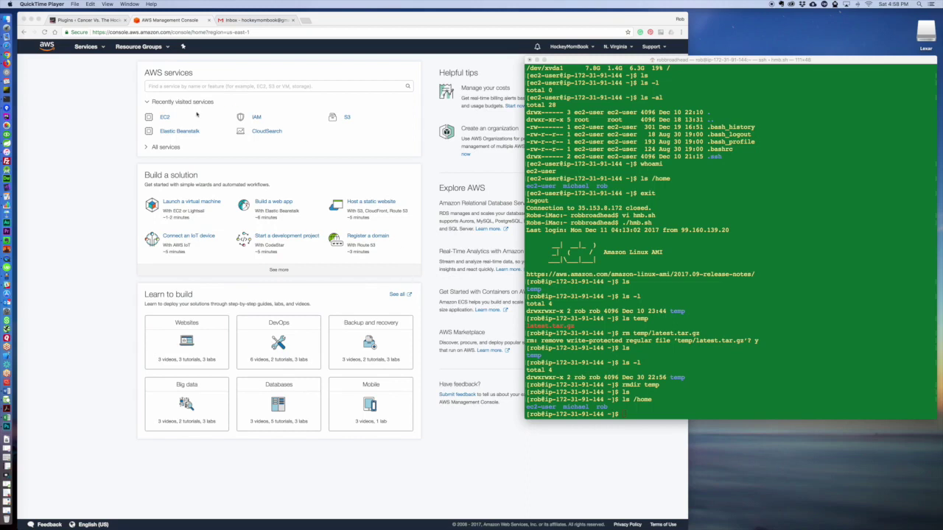
Bring the browser showing the AWS Management Console in front of the Terminal.
left_click(84, 113)
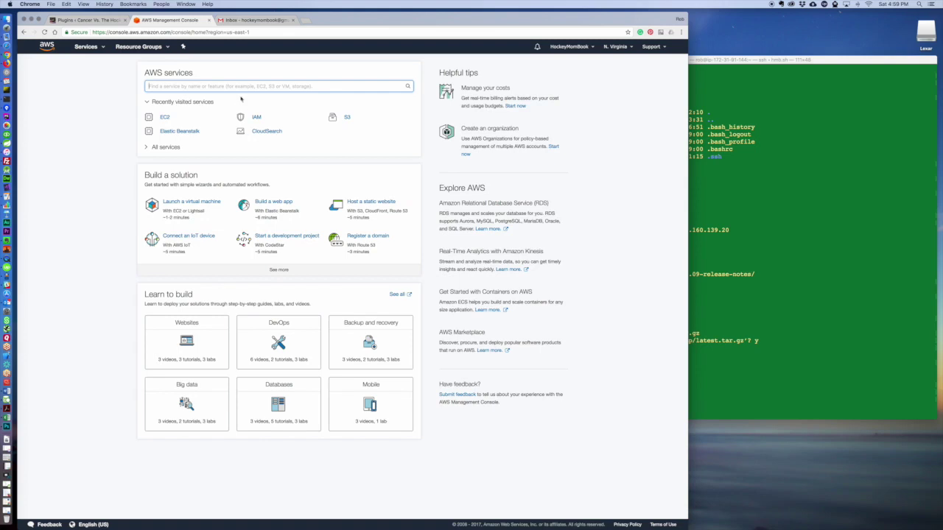
Start a new domain registration from 'Register a domain' under Build a solution.
left_click(361, 238)
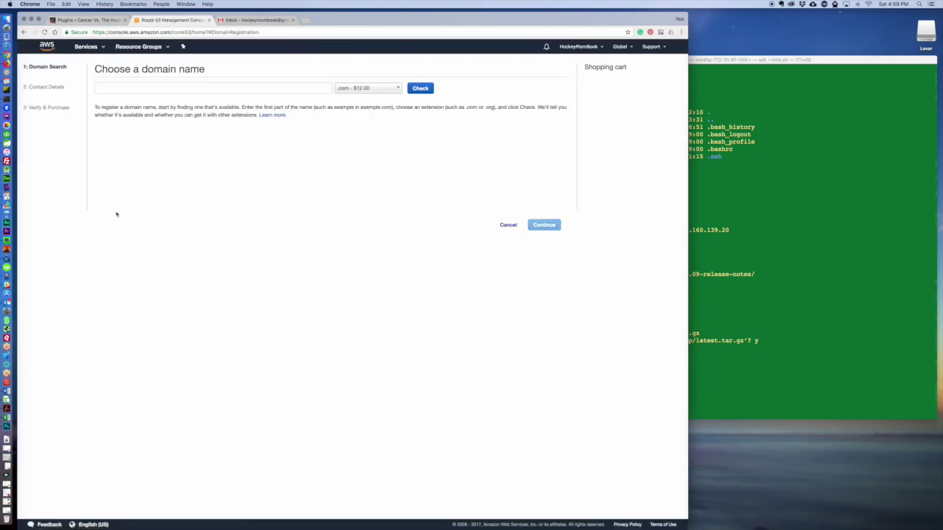
Enter hockeymombook as the domain name and browse the extension list, leaving .com selected.
left_click(203, 90)
type("hock")
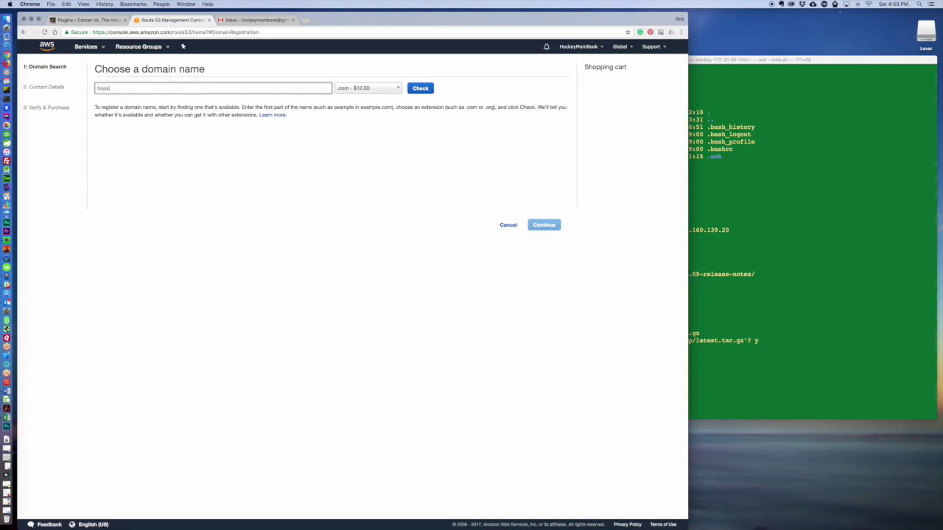
type("eymombook")
left_click(369, 90)
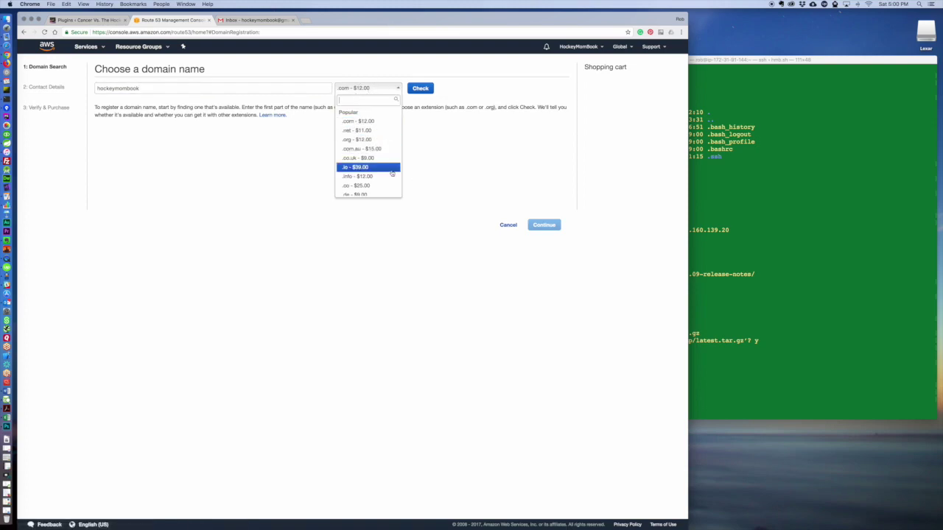
scroll(382, 173, "down", 3)
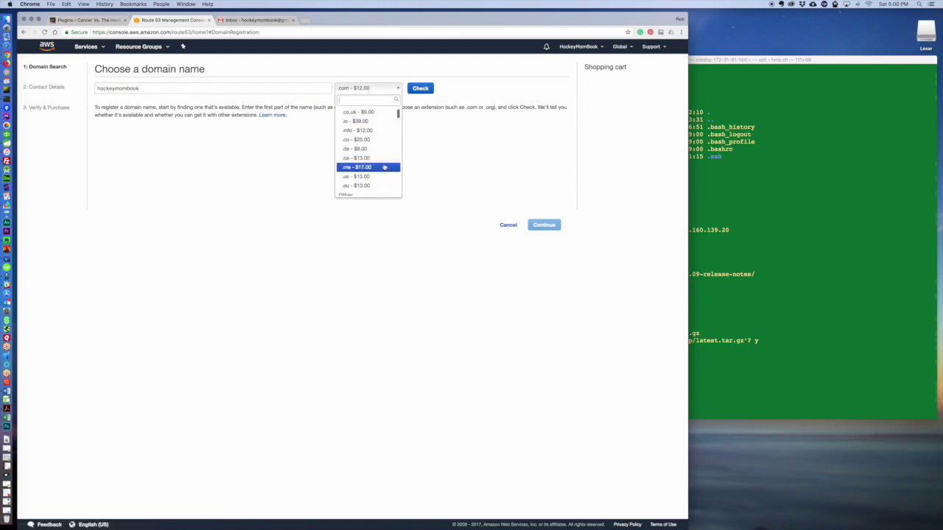
scroll(382, 164, "up", 3)
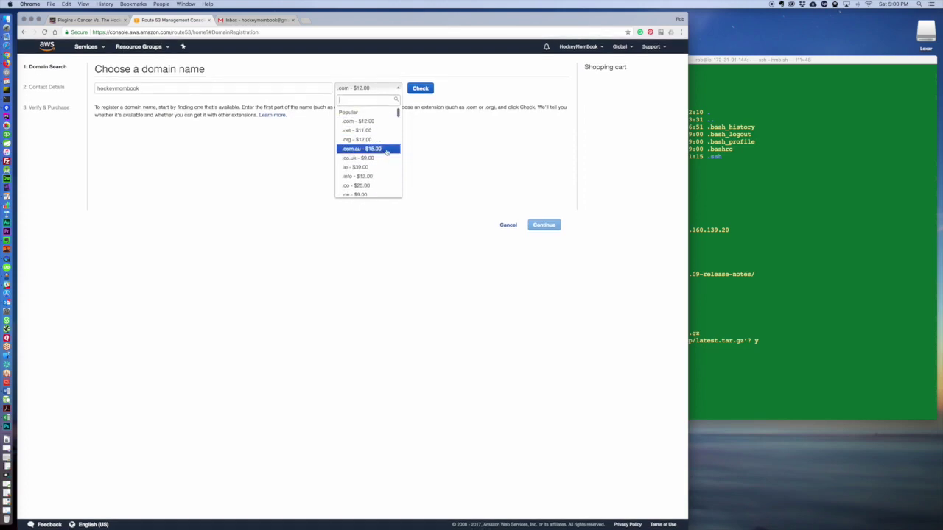
scroll(388, 172, "down", 3)
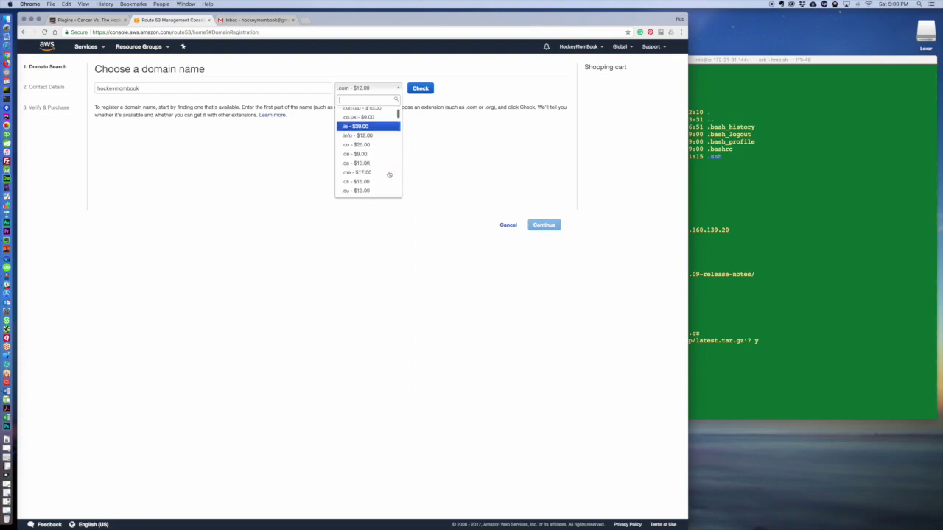
scroll(390, 170, "down", 3)
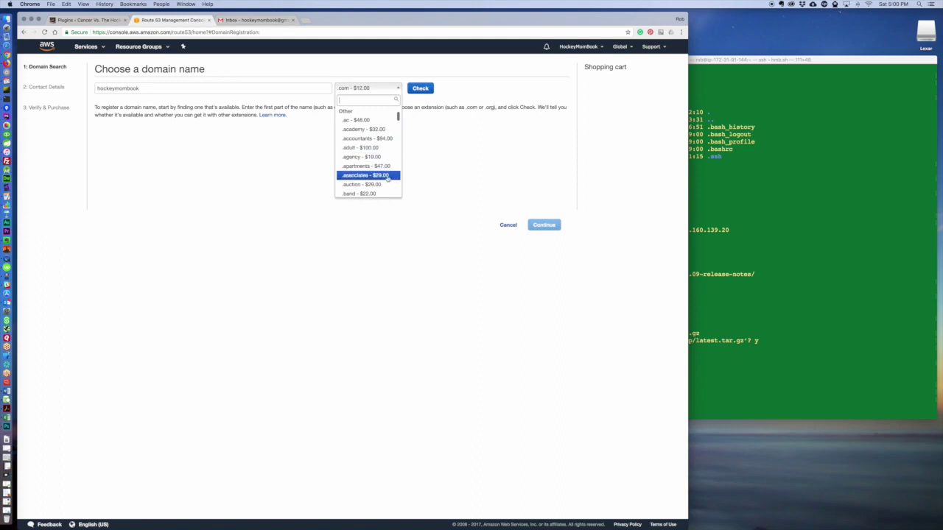
scroll(390, 176, "down", 2)
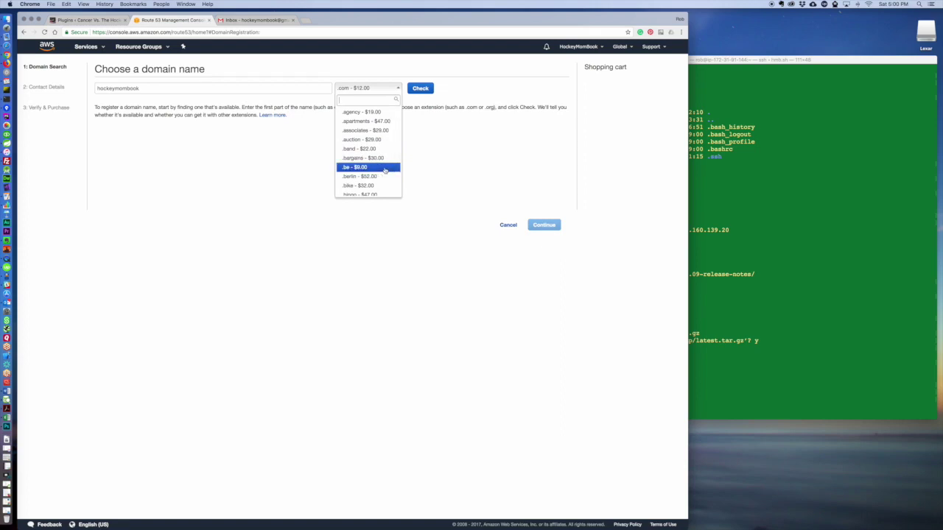
scroll(384, 162, "down", 3)
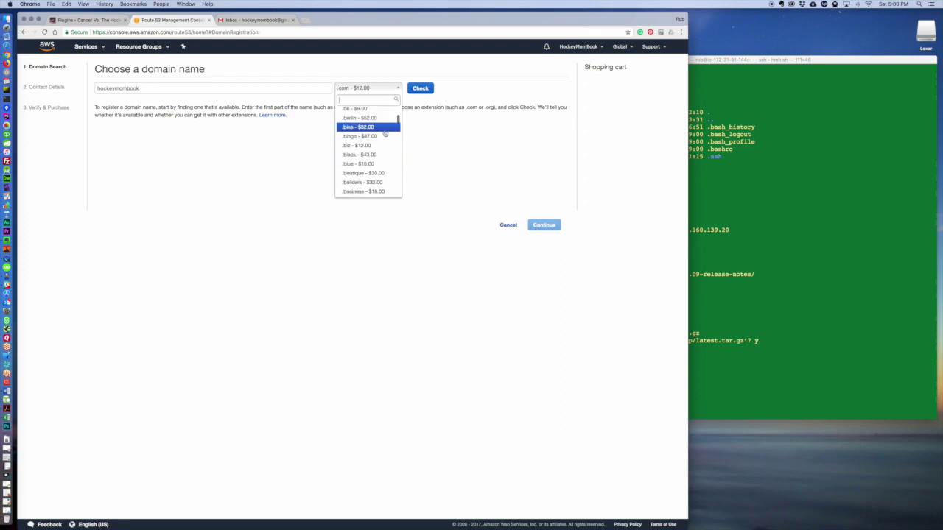
scroll(388, 173, "down", 3)
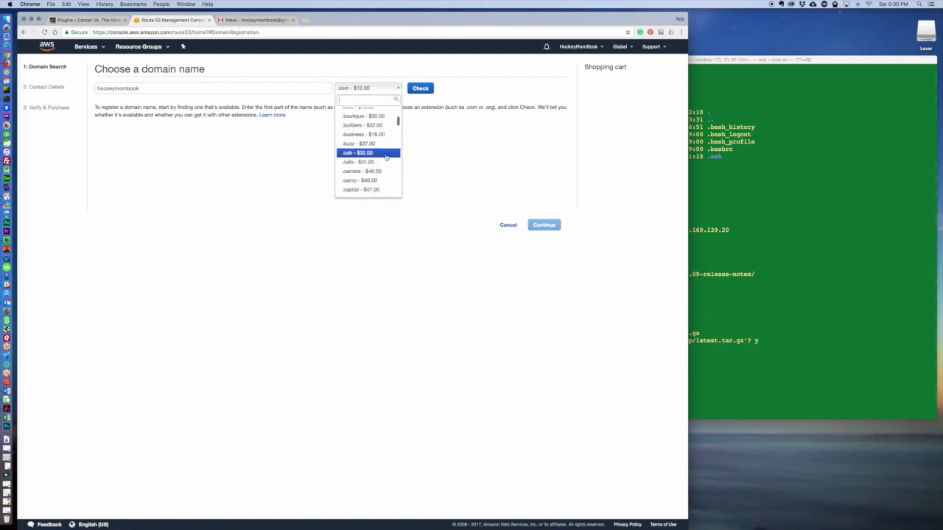
scroll(385, 160, "up", 10)
scroll(386, 159, "down", 10)
scroll(388, 162, "down", 3)
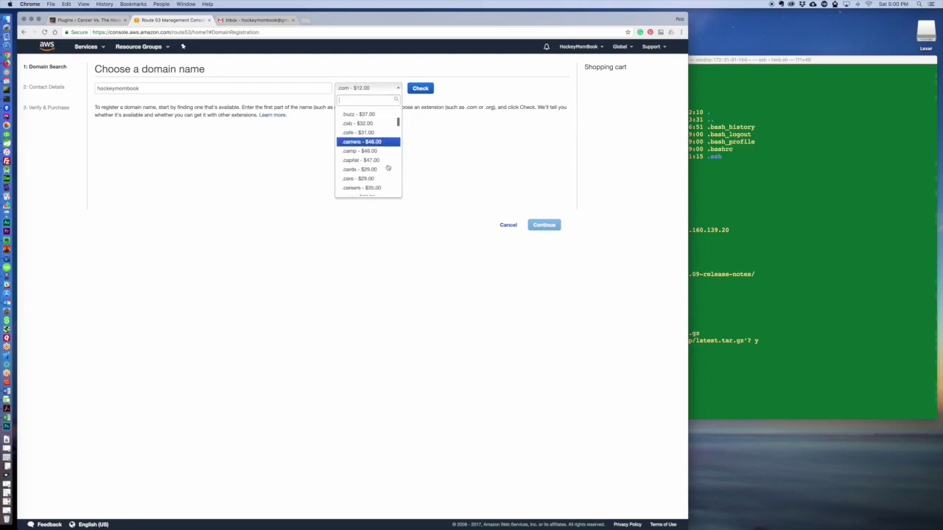
scroll(386, 168, "down", 2)
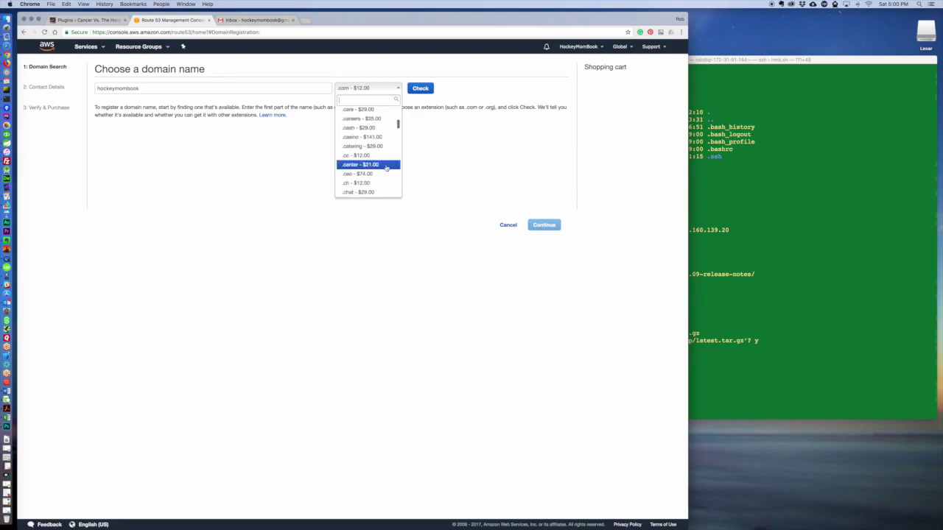
scroll(385, 173, "down", 2)
scroll(384, 172, "down", 3)
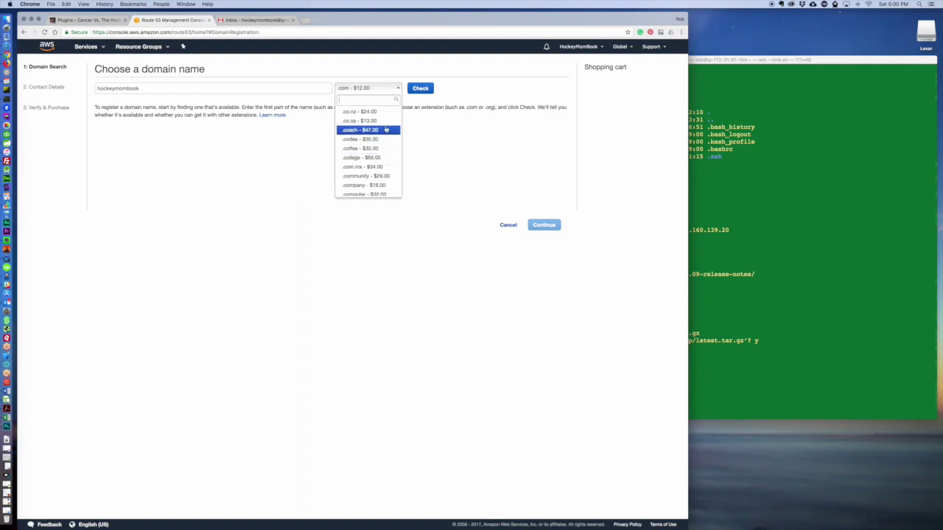
scroll(389, 169, "down", 4)
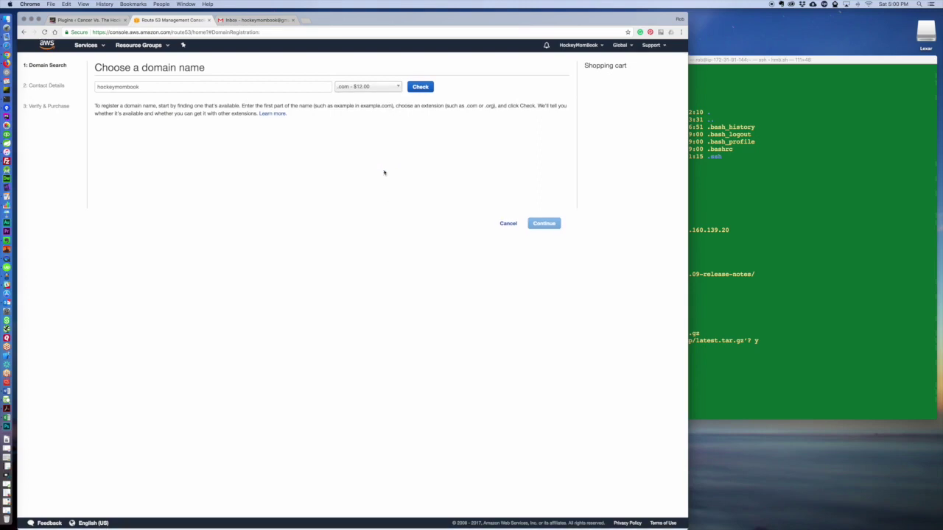
Switch the extension from .com to '.name - $9.00' in the extension list.
left_click(380, 89)
scroll(380, 177, "down", 5)
scroll(373, 165, "down", 10)
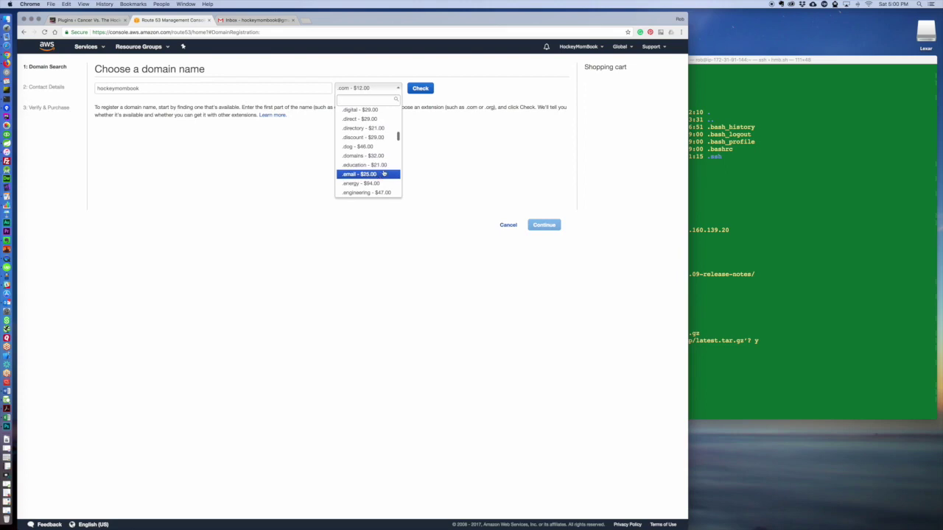
scroll(384, 173, "down", 4)
scroll(383, 173, "down", 3)
scroll(383, 174, "down", 3)
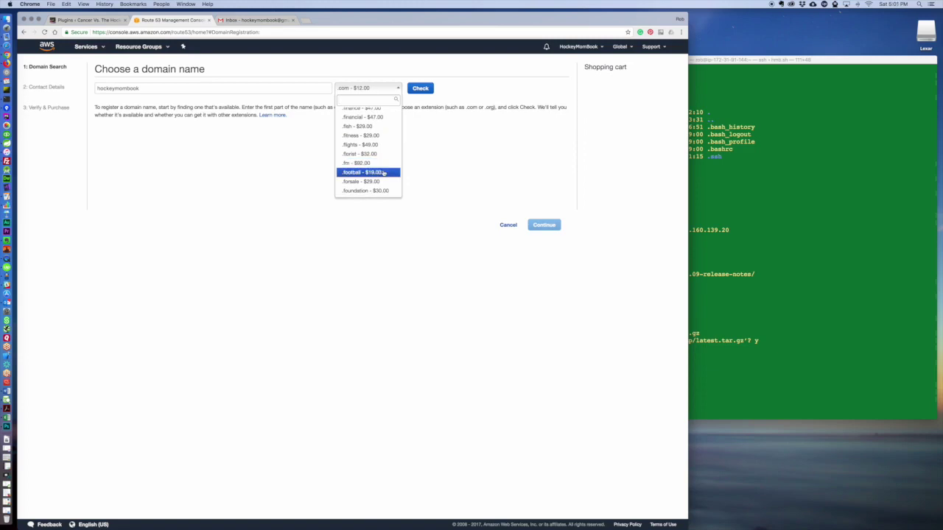
scroll(383, 173, "down", 4)
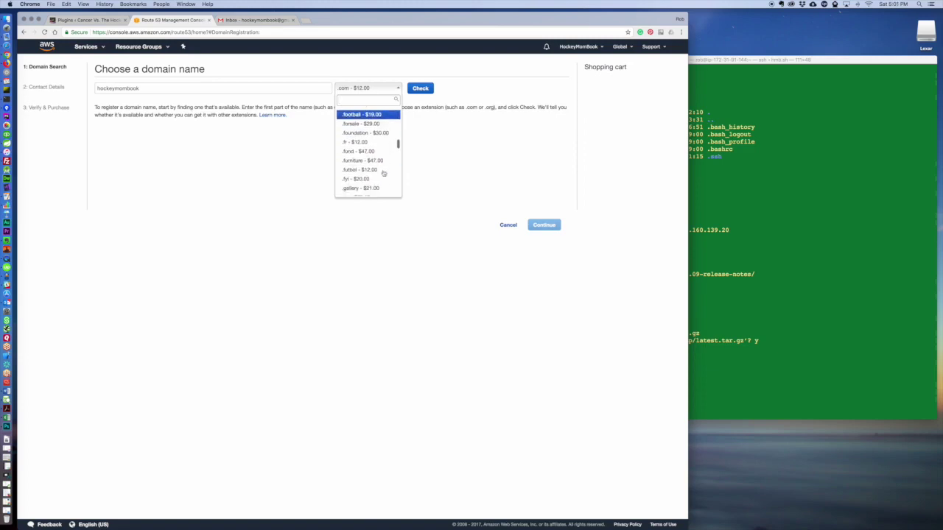
scroll(383, 174, "down", 4)
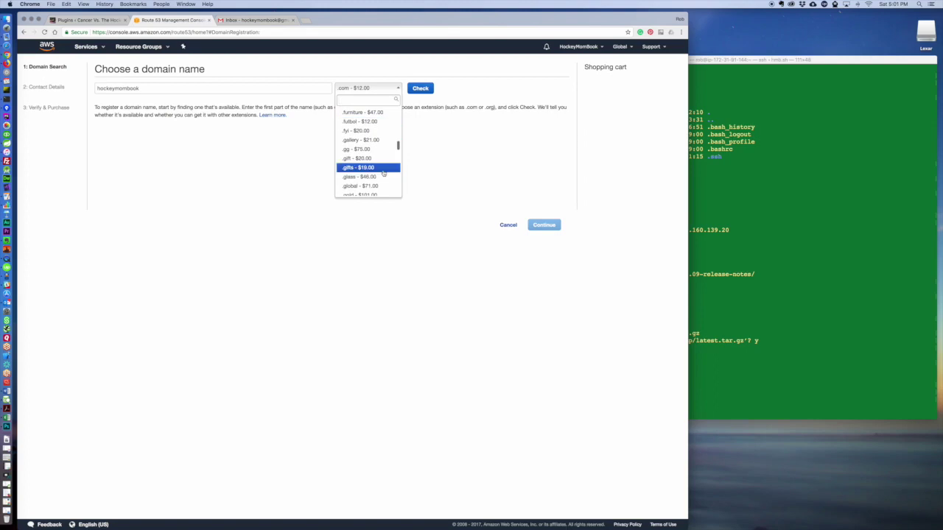
scroll(383, 174, "down", 2)
scroll(383, 173, "down", 1)
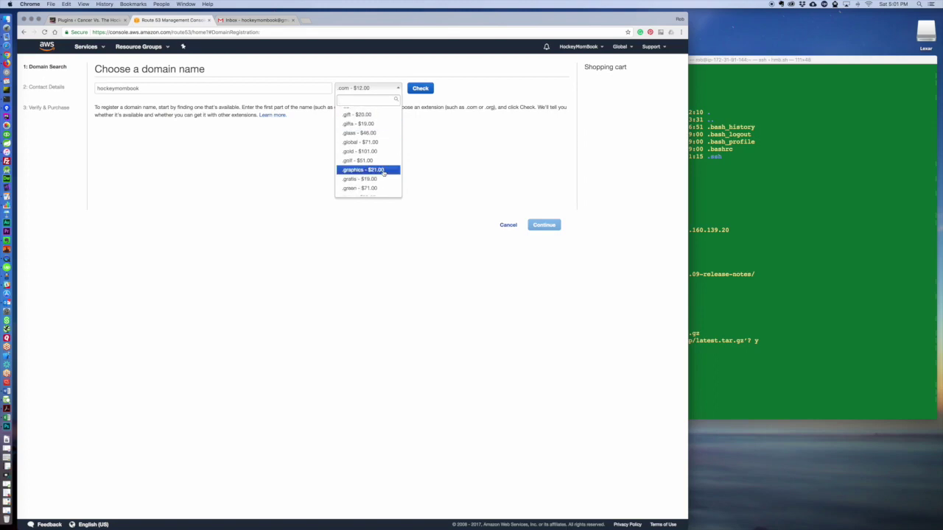
scroll(383, 174, "down", 5)
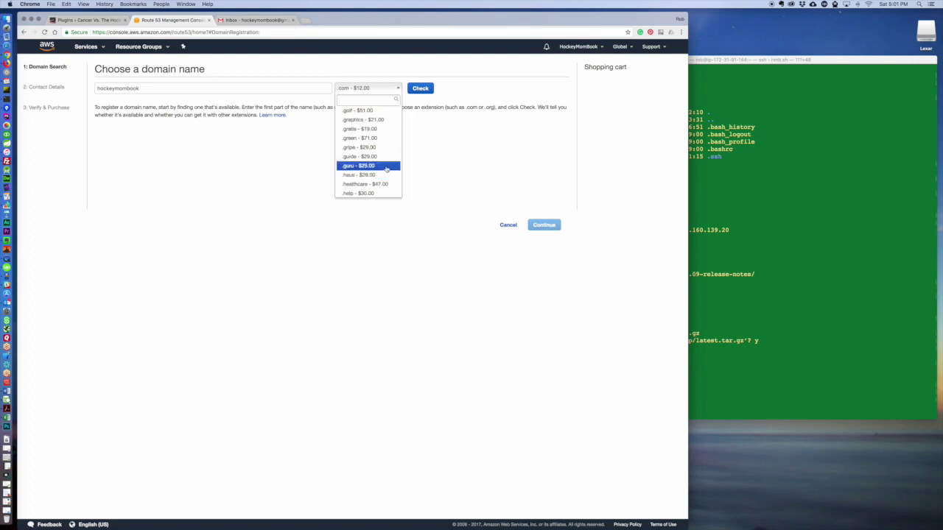
scroll(388, 170, "down", 7)
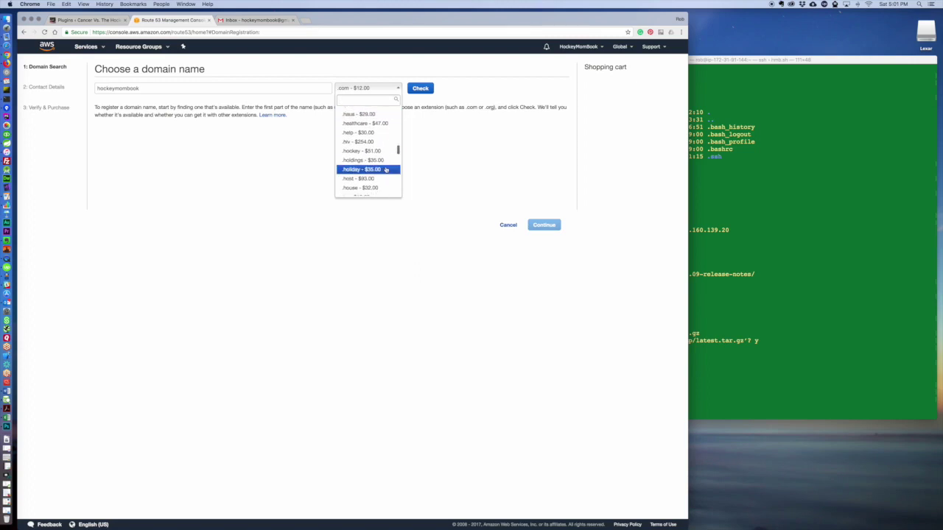
scroll(385, 169, "down", 7)
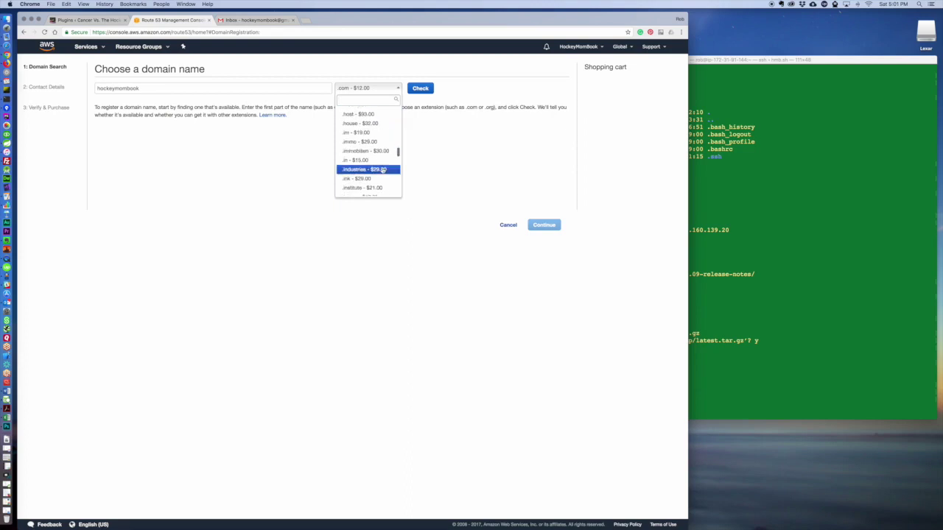
scroll(383, 170, "down", 7)
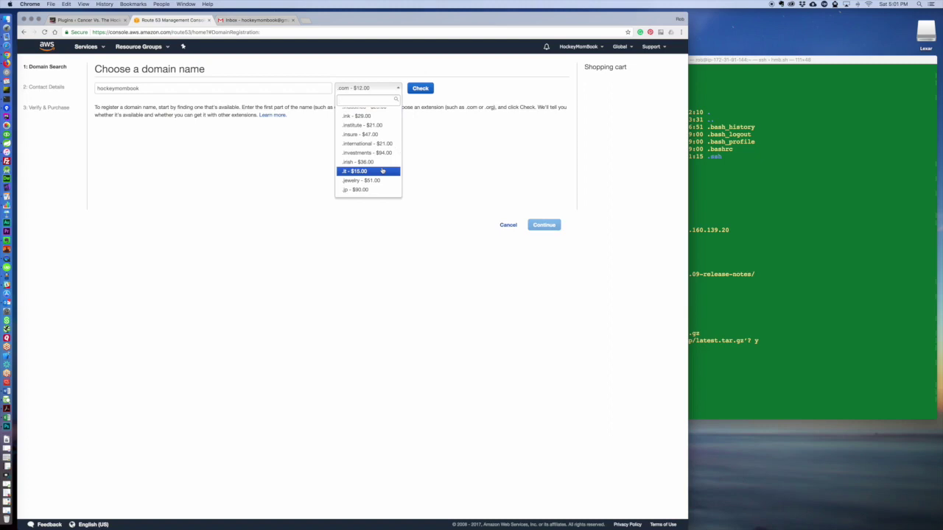
scroll(382, 170, "down", 12)
scroll(379, 169, "down", 4)
scroll(383, 173, "down", 8)
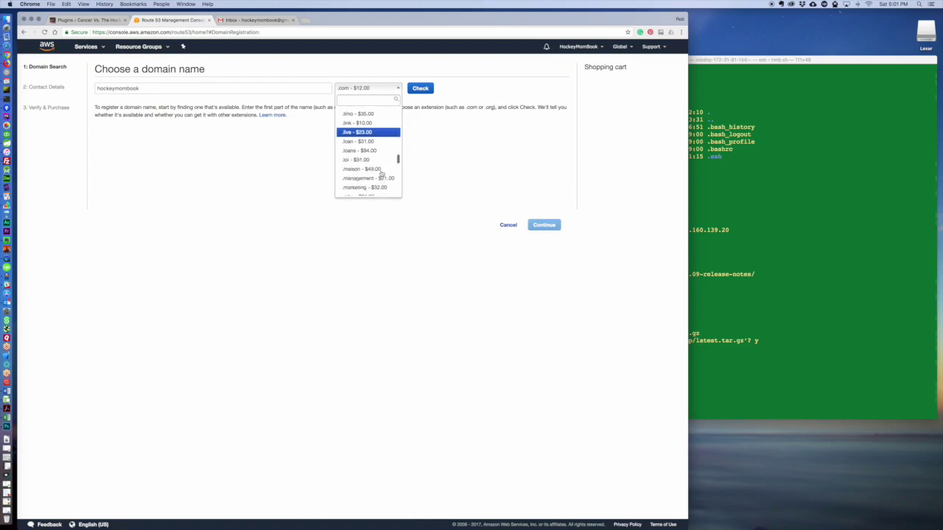
scroll(381, 173, "down", 1)
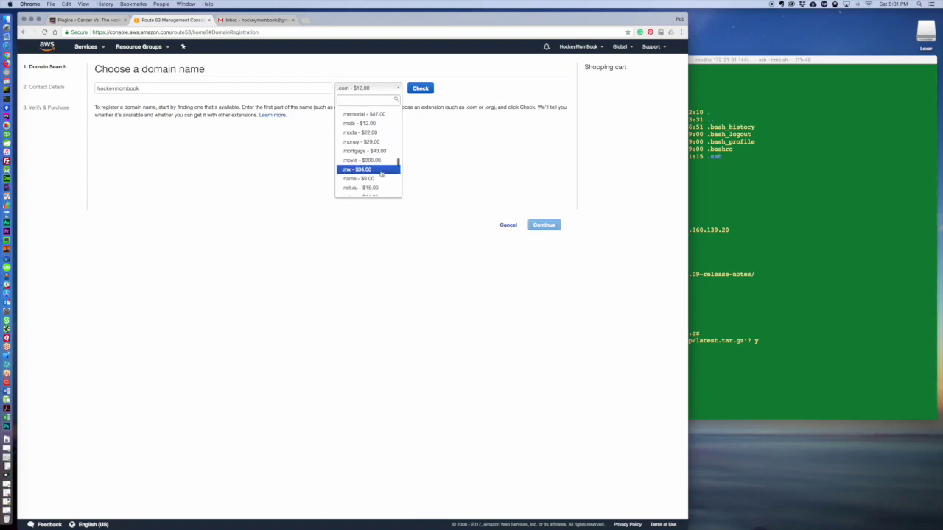
scroll(385, 175, "down", 2)
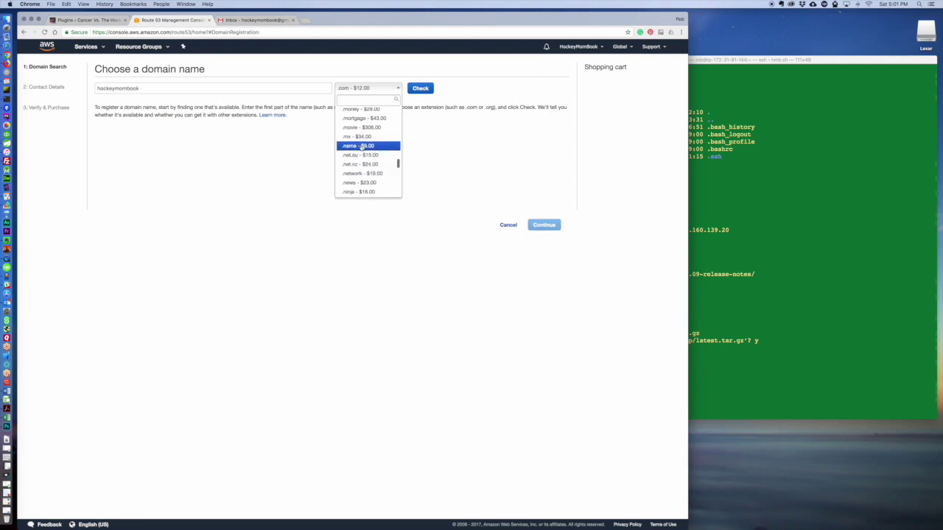
left_click(362, 146)
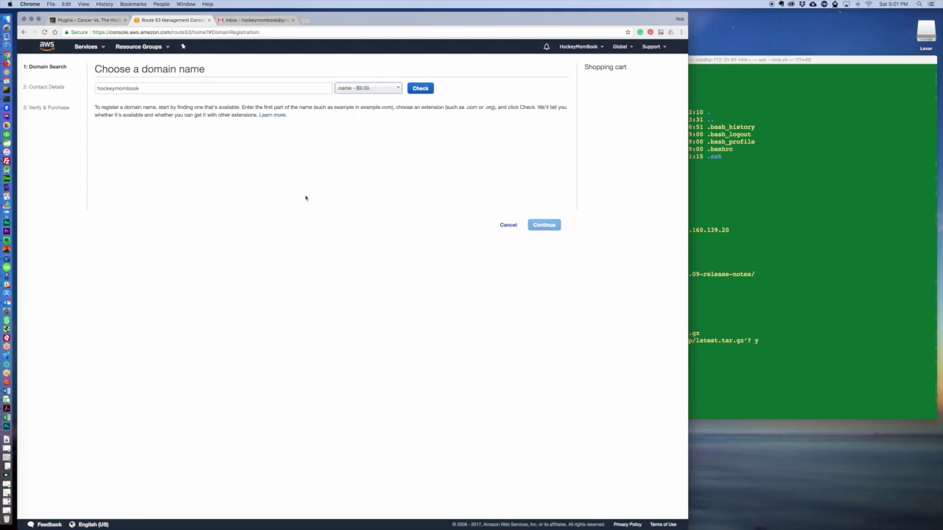
Check hockeymombook.name availability, add it to the cart for 1 year, and continue.
left_click(420, 88)
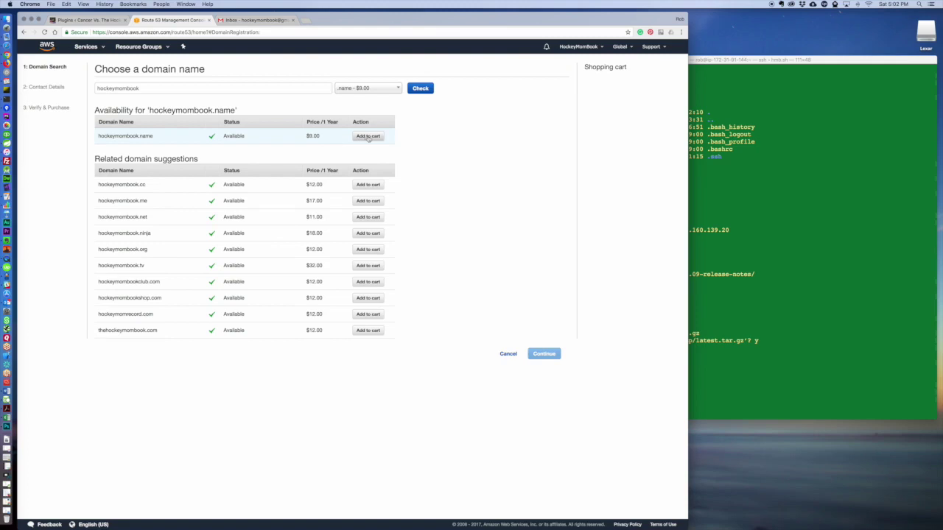
left_click(368, 137)
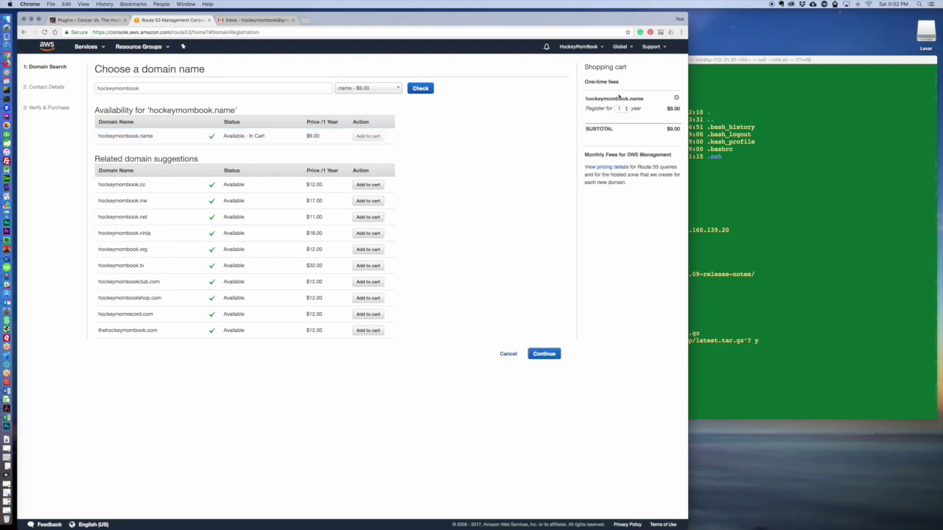
left_click(622, 109)
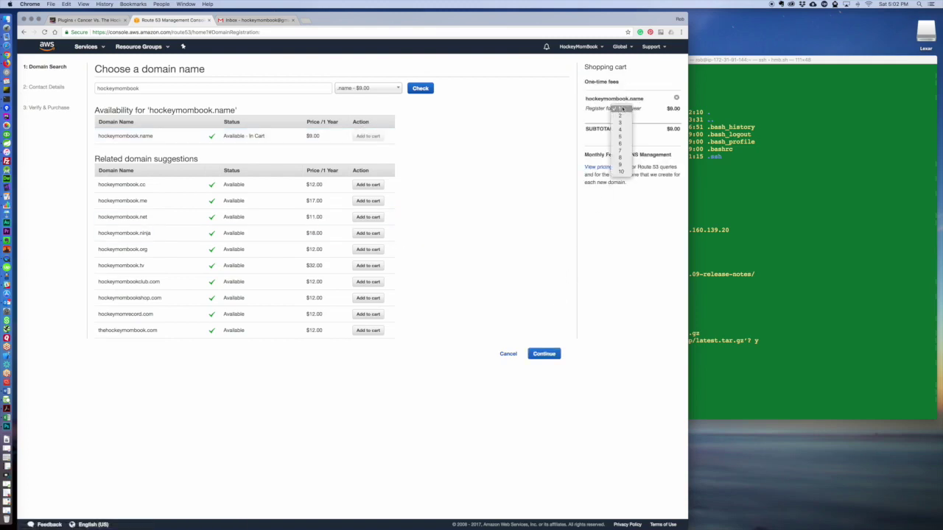
left_click(620, 116)
left_click(623, 111)
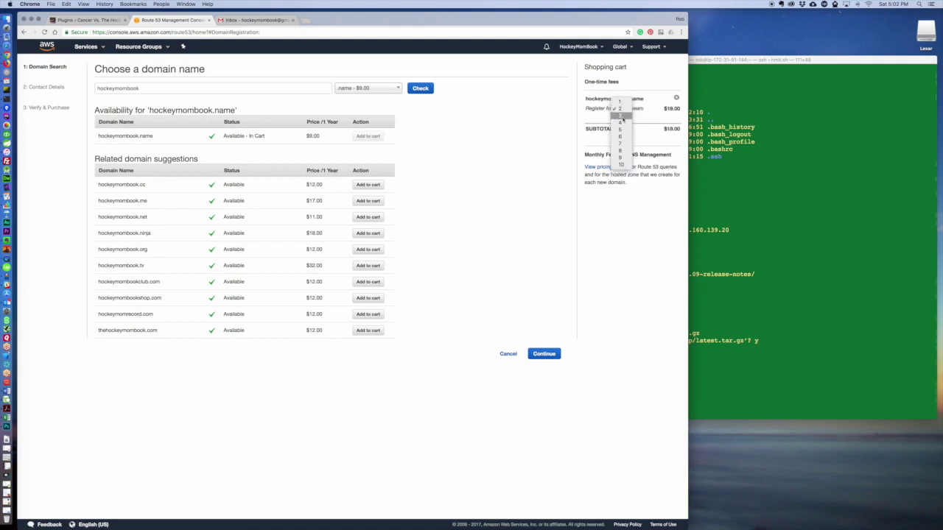
left_click(621, 116)
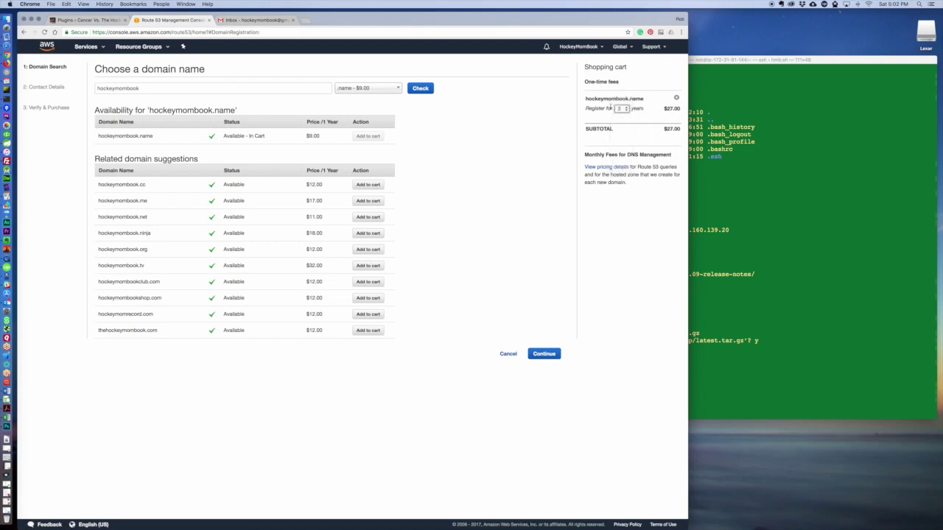
left_click(621, 110)
left_click(556, 244)
left_click(544, 354)
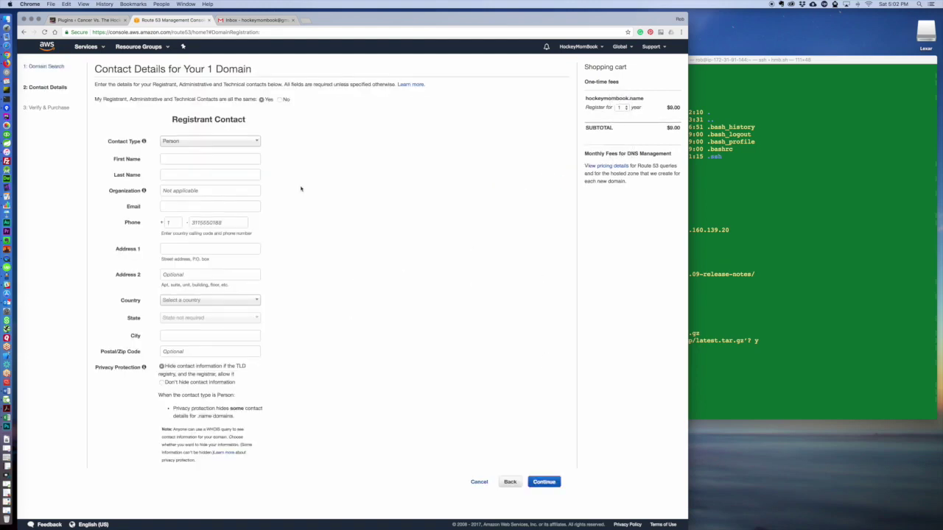
left_click(236, 142)
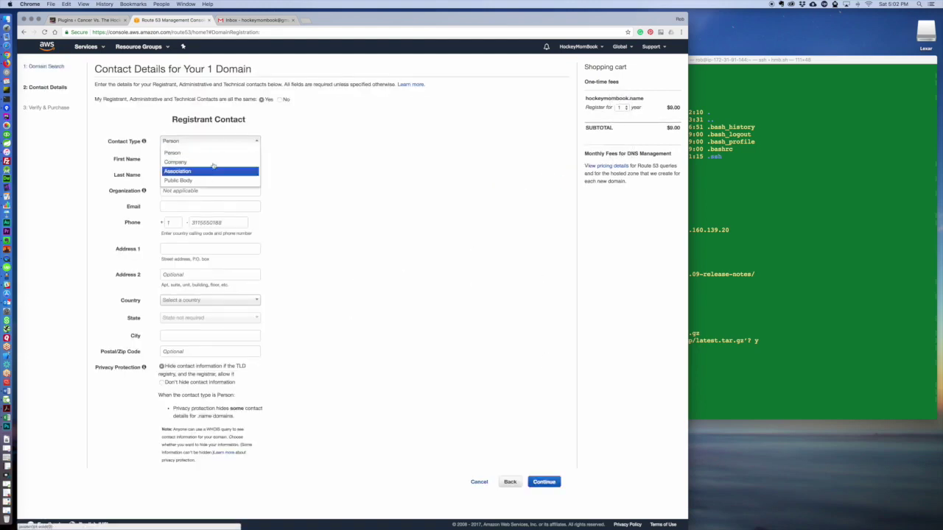
left_click(194, 152)
left_click(226, 160)
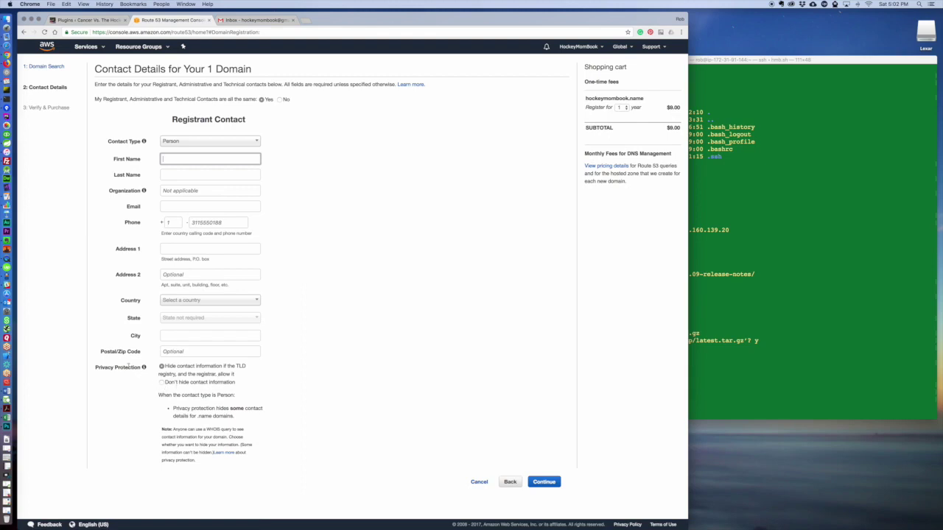
Search the web for 'whois' in a new tab and open the ICANN WHOIS site.
mouse_move(144, 367)
left_click(305, 21)
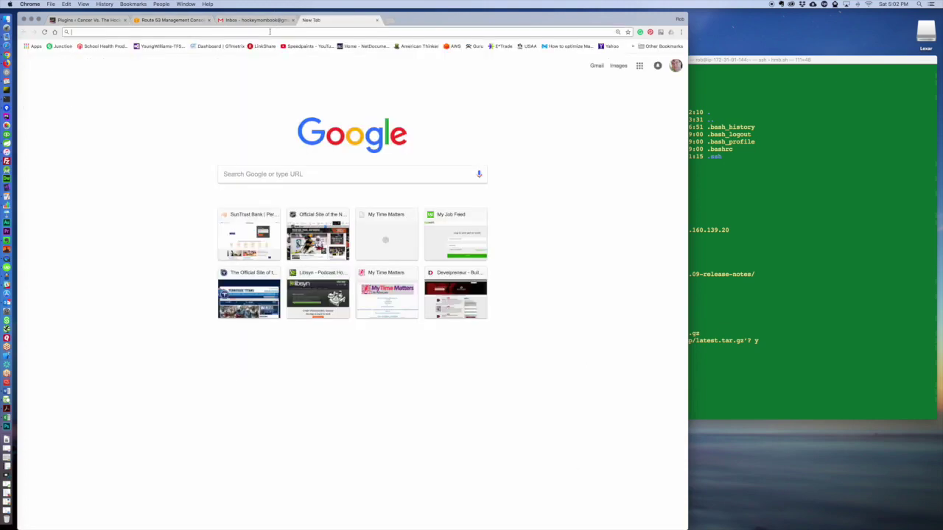
type("whois")
key("Return")
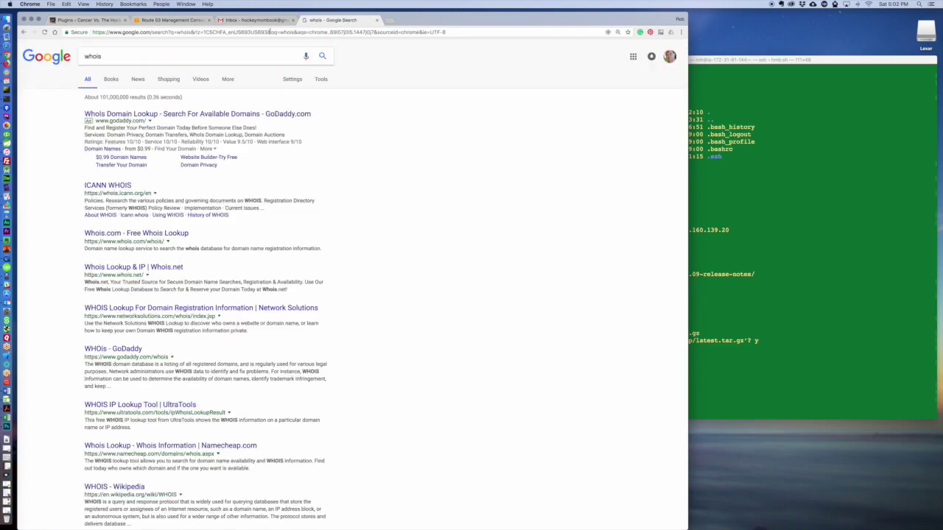
left_click(116, 186)
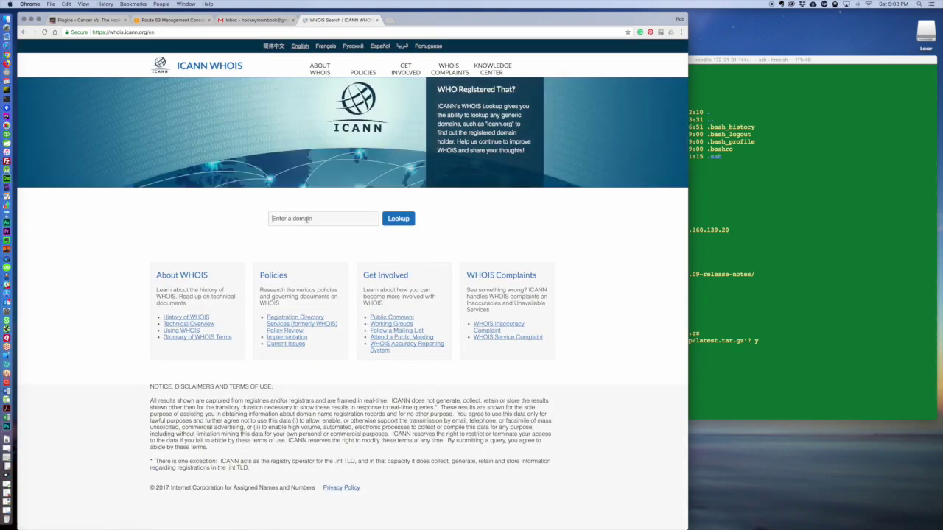
Look up develpreneur.com on ICANN WHOIS, completing the verification text before submitting.
left_click(307, 219)
type("develpreneur.com")
key("Return")
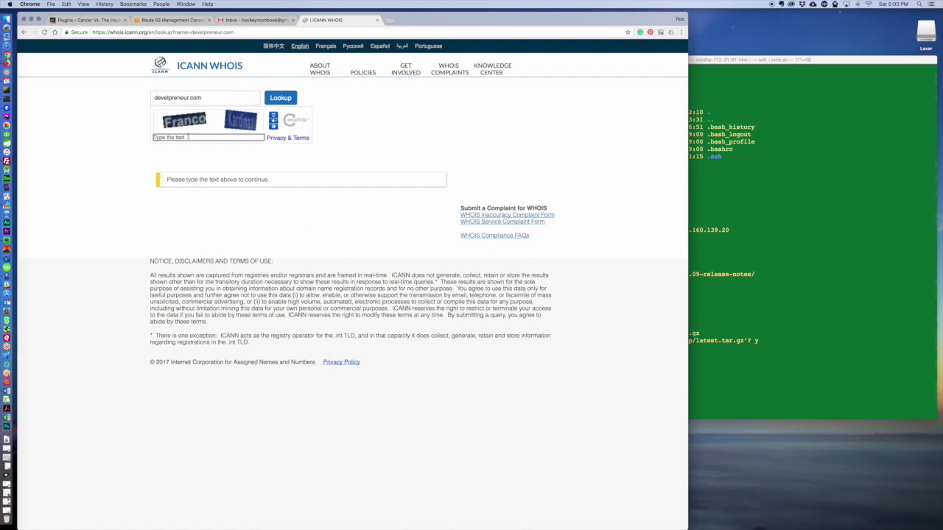
left_click(280, 98)
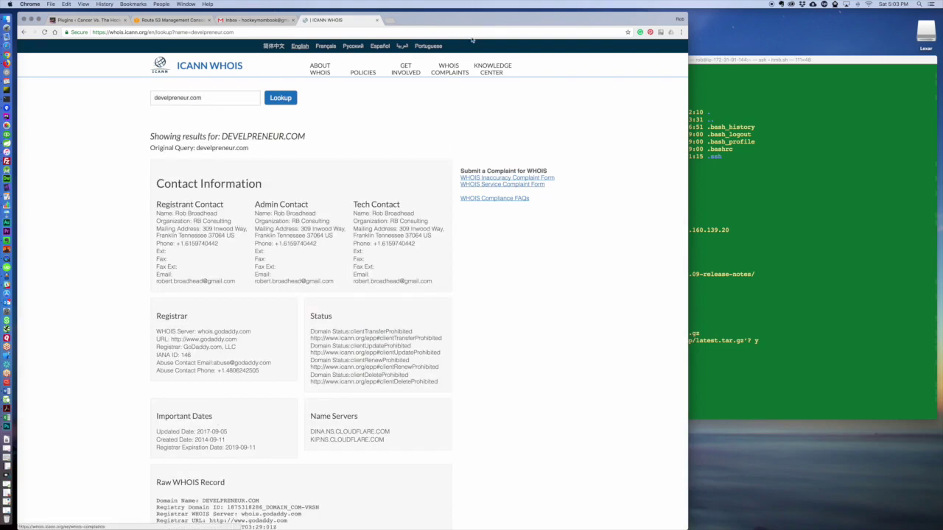
Close the ICANN WHOIS tab and switch back to the Route 53 Management Console.
left_click(377, 21)
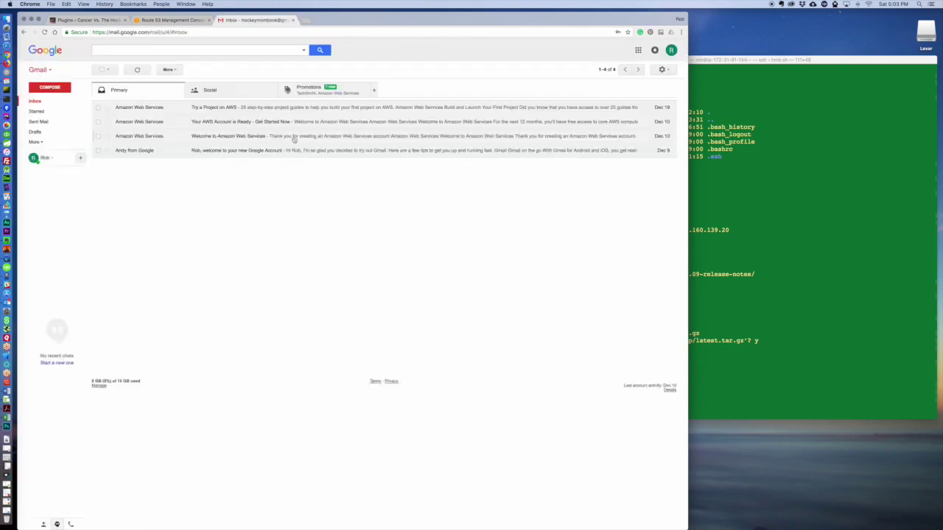
left_click(189, 21)
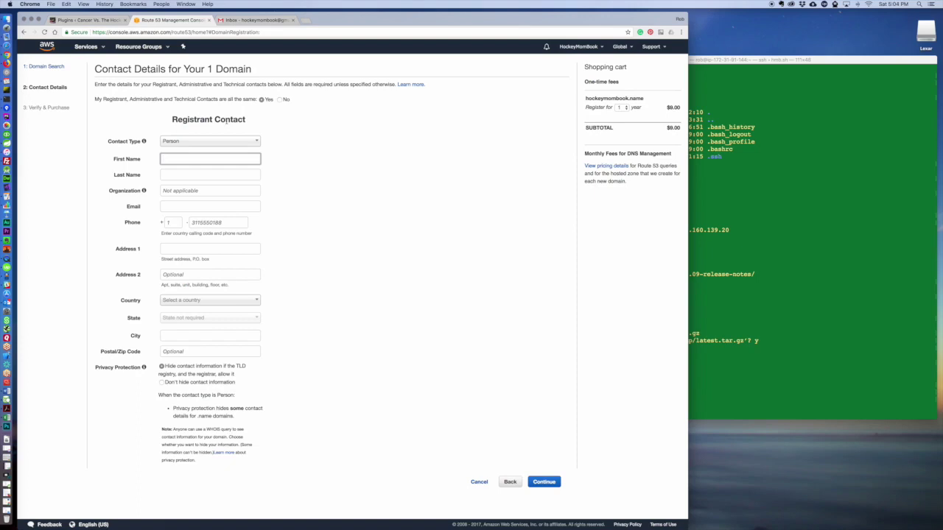
Keep the same contact details for all contacts and enter the registrant's first name.
left_click(279, 99)
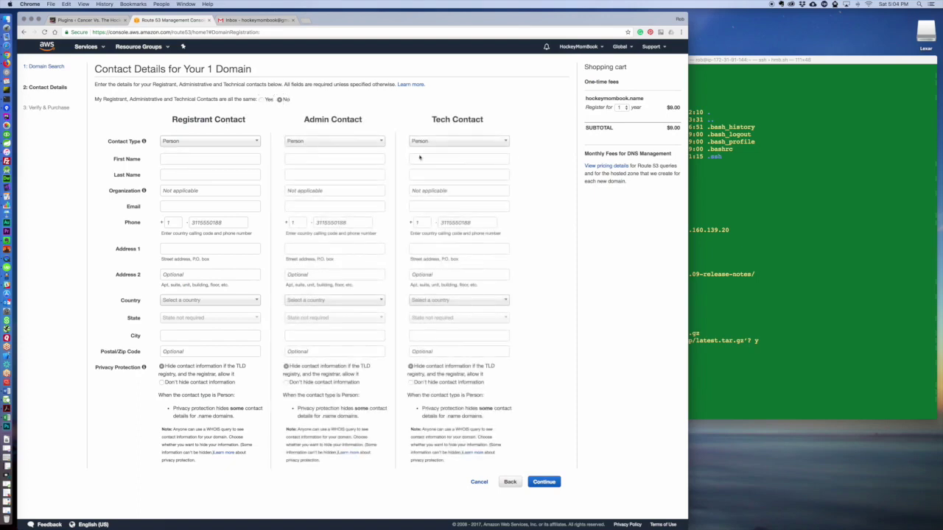
left_click(262, 99)
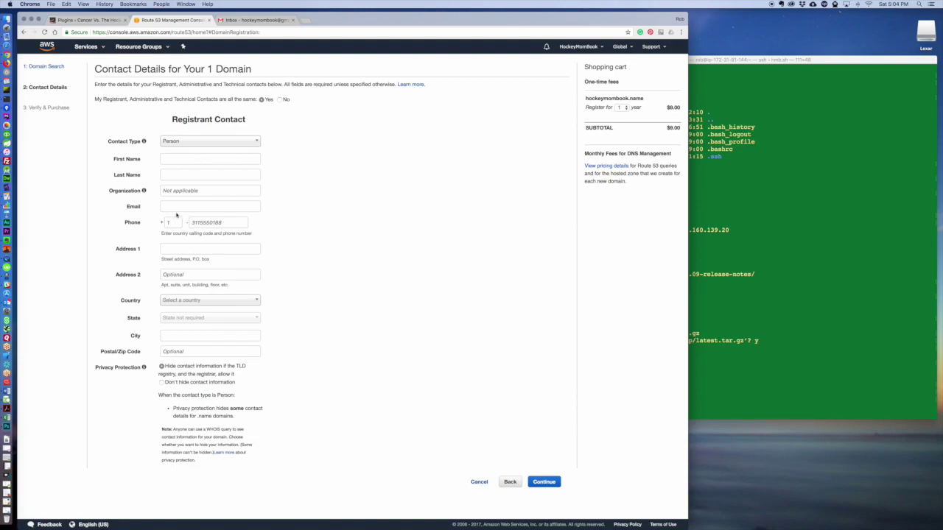
left_click(199, 158)
type("Rob")
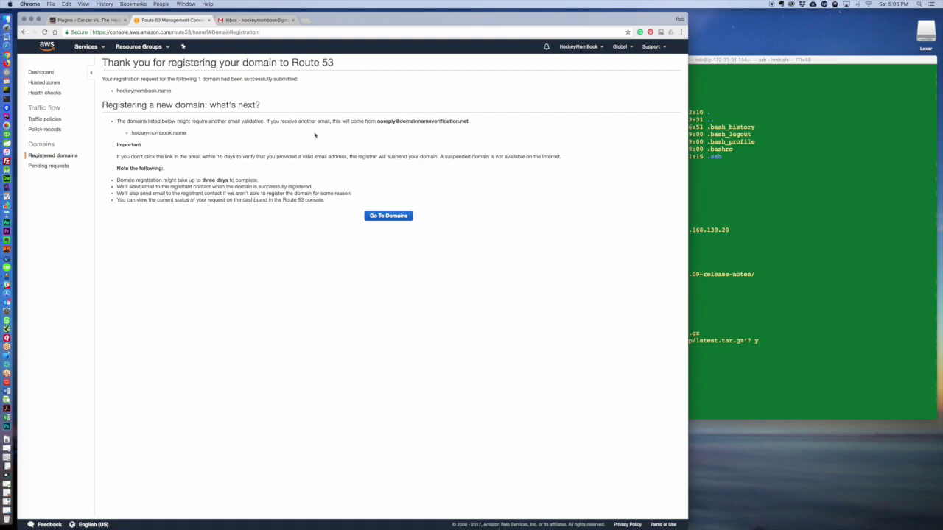
left_click(247, 21)
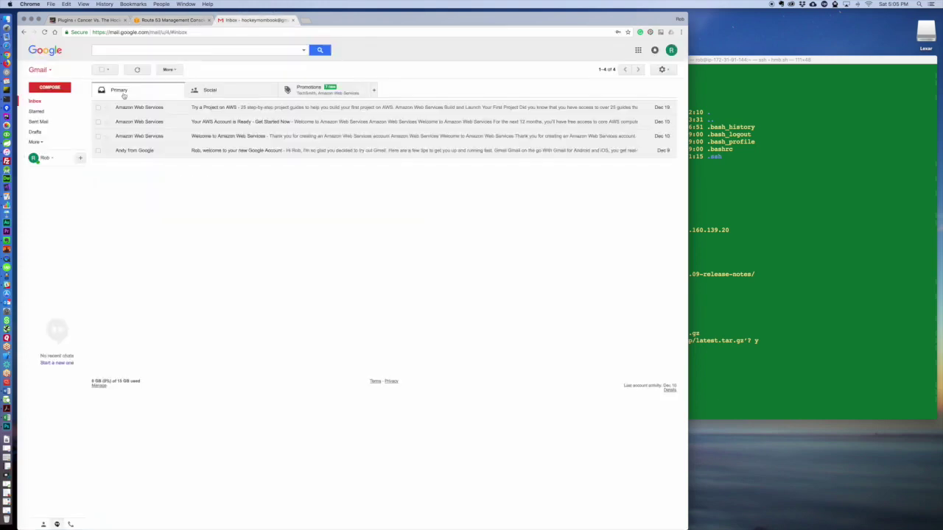
left_click(186, 20)
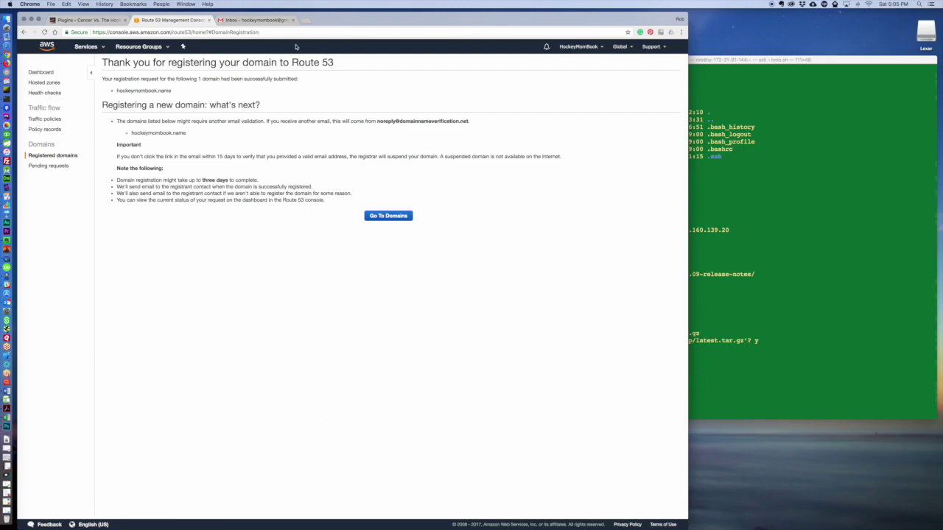
Go from the registration confirmation to the Route 53 domains list.
left_click(400, 216)
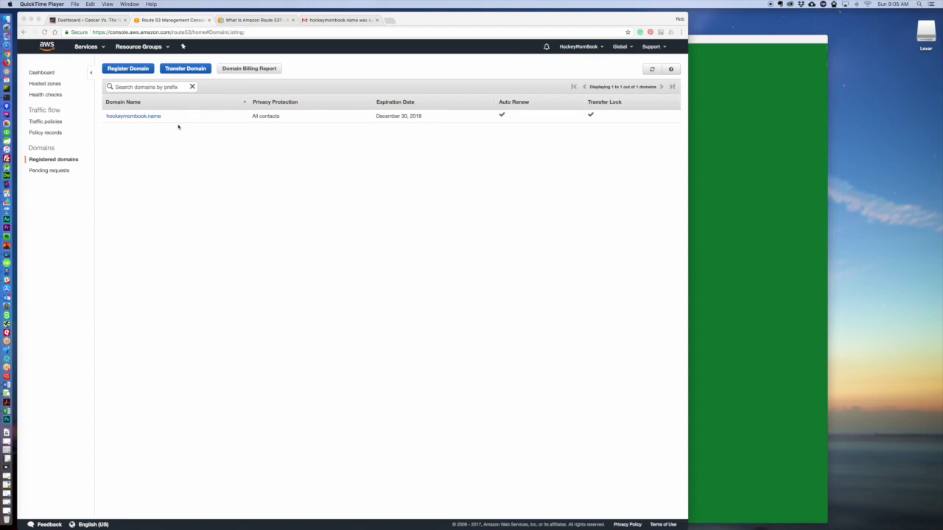
Open the hockeymombook.name domain details, then go to the Route 53 dashboard.
left_click(125, 120)
left_click(125, 118)
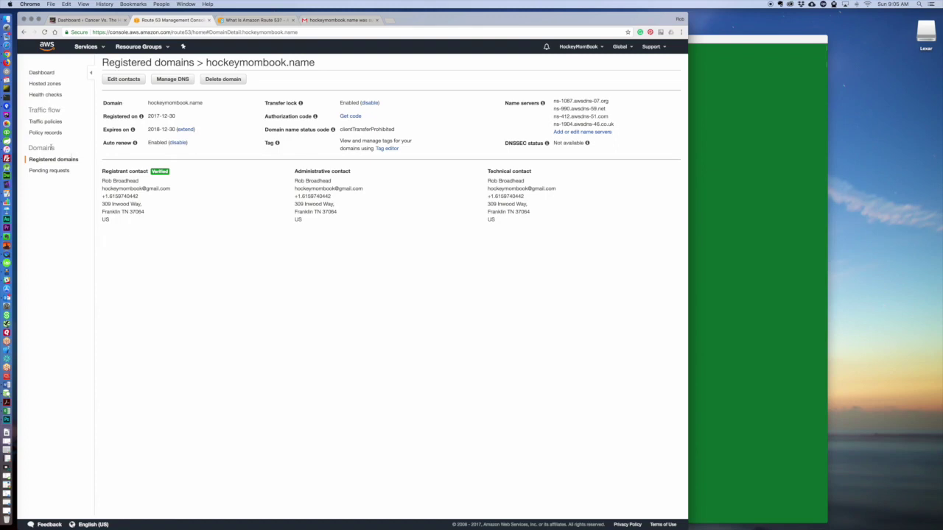
left_click(42, 77)
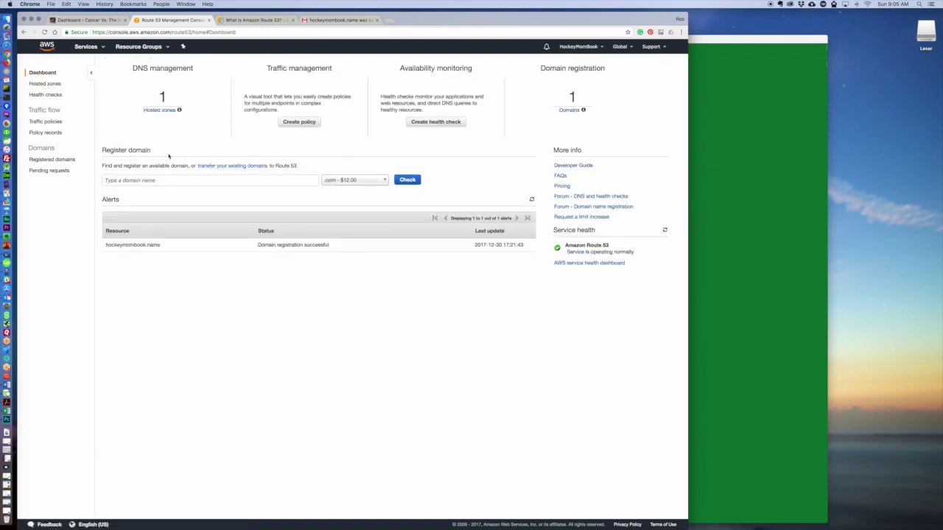
Check the confirmation email, Route 53 docs and WordPress, then list the hosted zones.
left_click(325, 20)
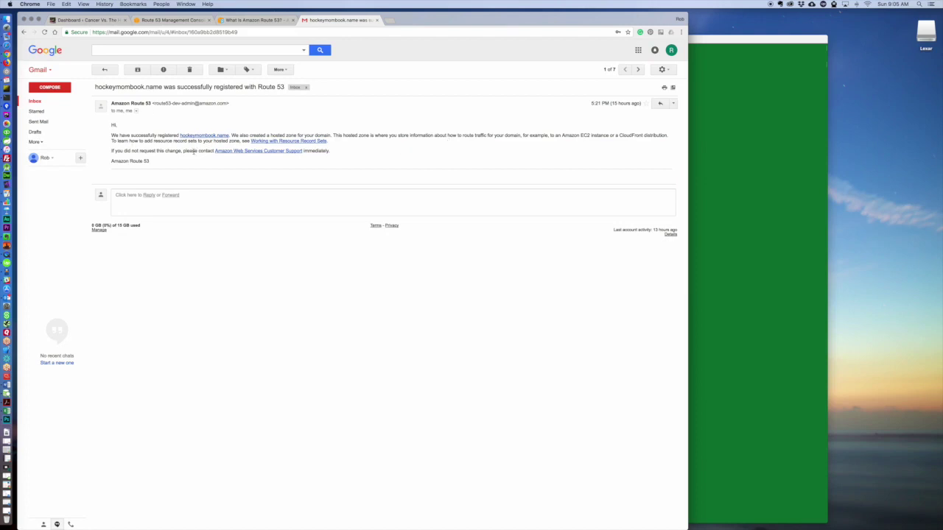
left_click(254, 20)
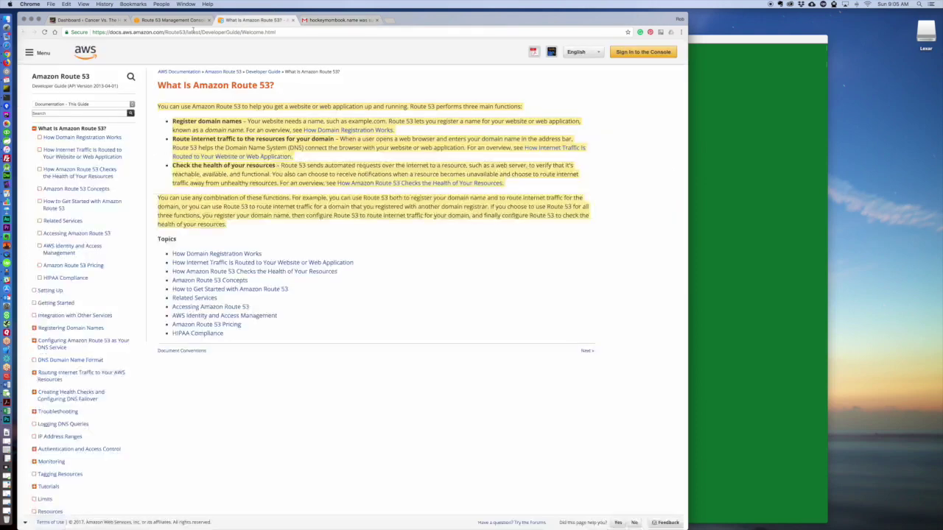
left_click(172, 20)
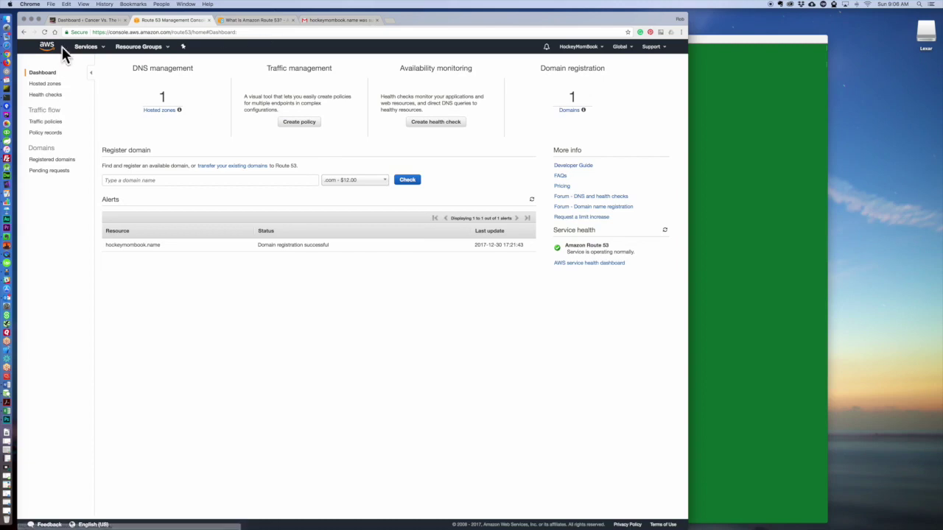
left_click(82, 20)
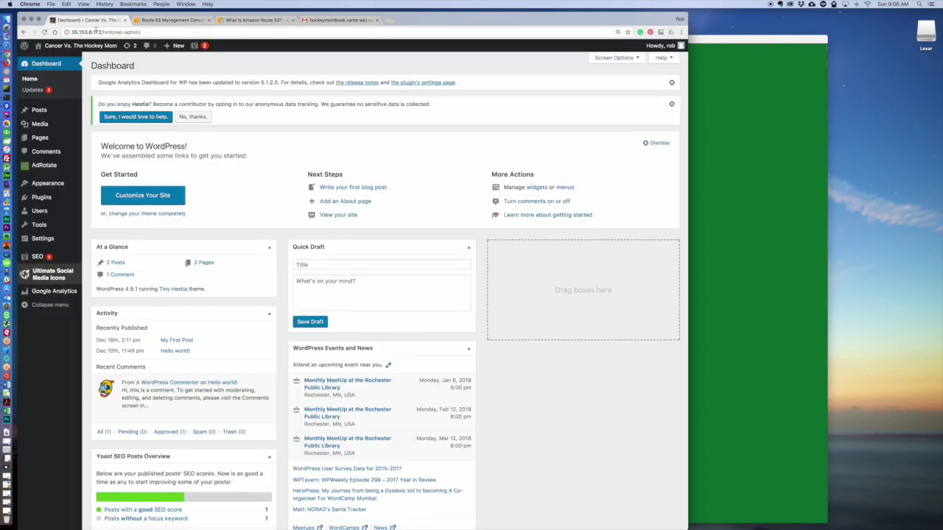
left_click(178, 23)
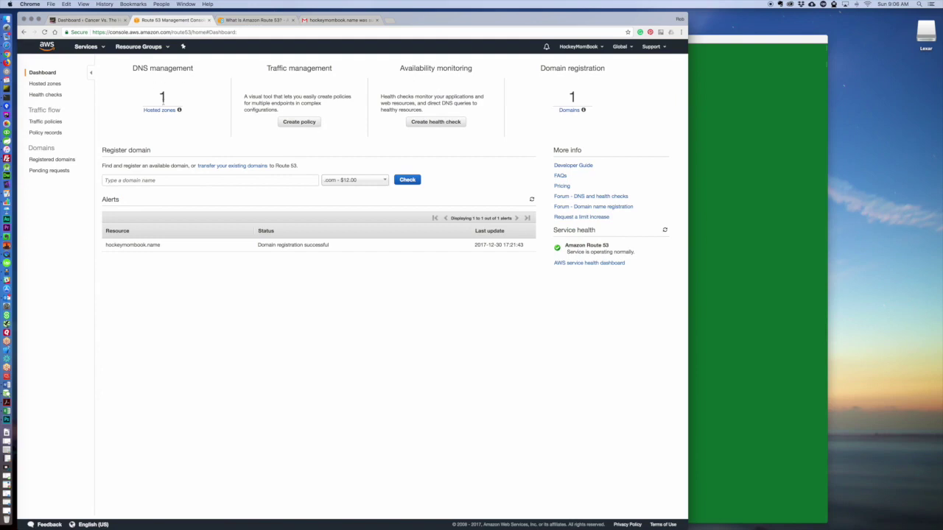
left_click(159, 110)
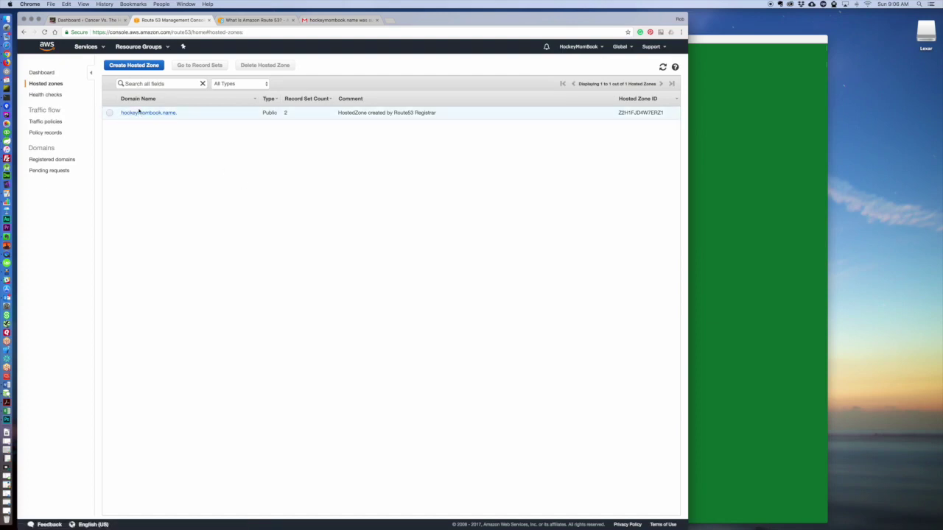
Open the hockeymombook.name hosted zone and start a new record set.
left_click(139, 113)
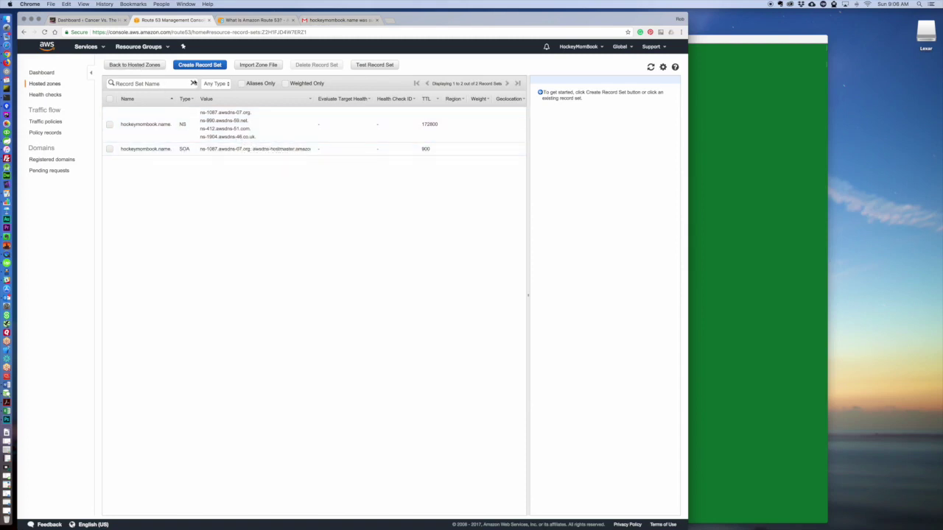
left_click(197, 66)
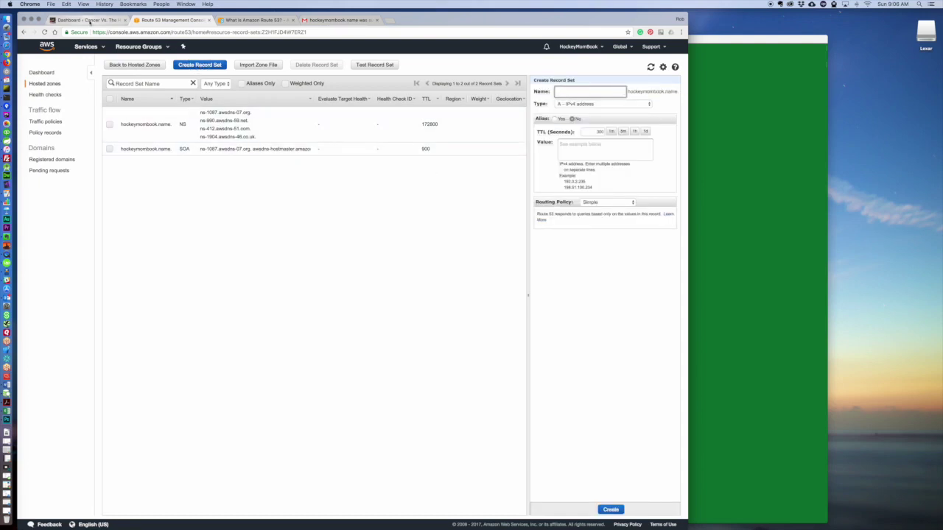
Copy the server IP 35.153.8.172 from the WordPress page address into the record form.
left_click(87, 20)
left_click_drag(101, 33, 68, 32)
key("super+c")
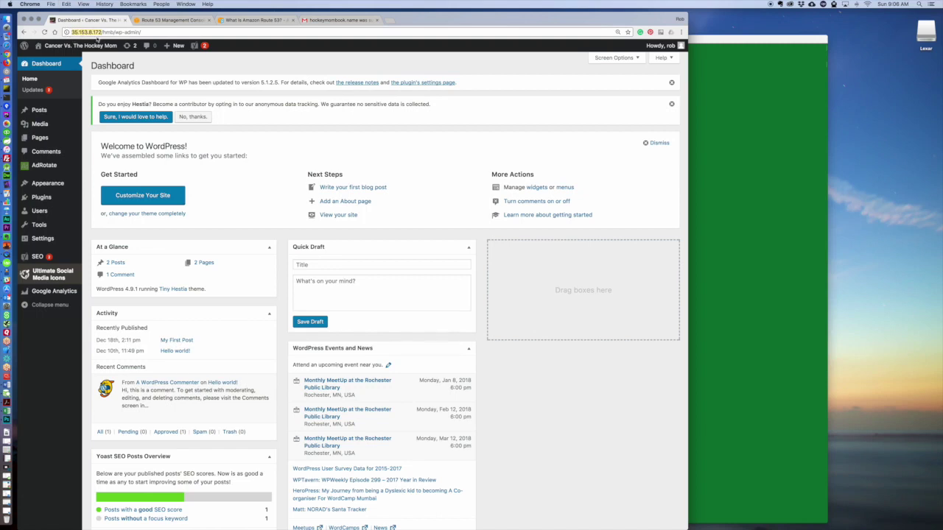
left_click(165, 23)
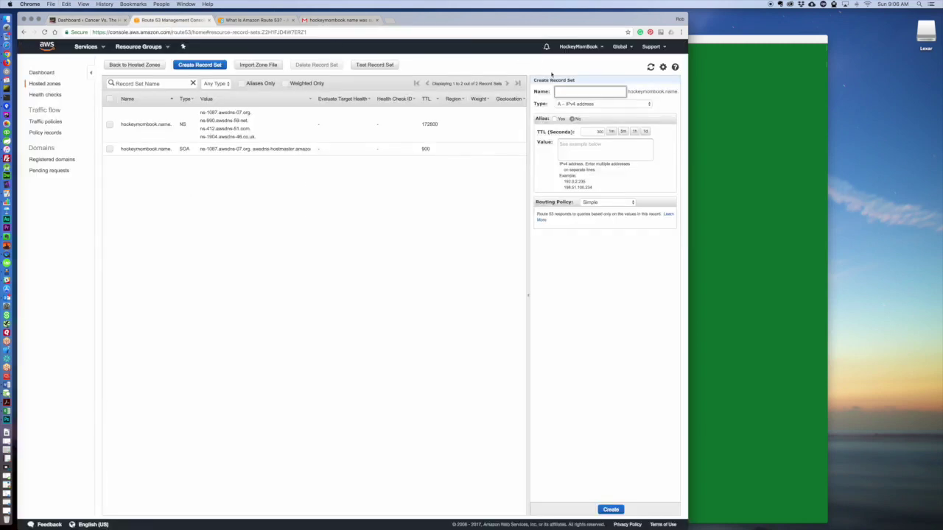
key("super+v")
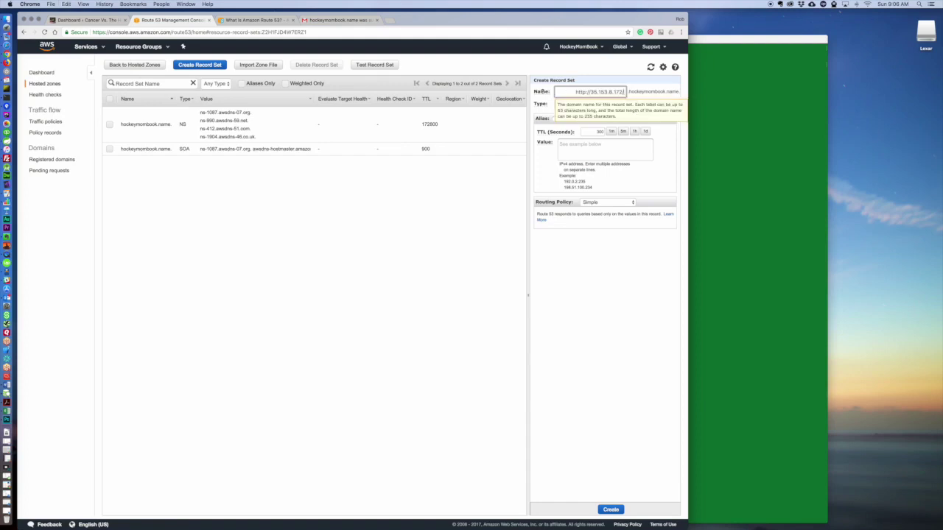
left_click(588, 92)
key("BackSpace")
key("BackSpace")
key("BackSpace")
key("BackSpace")
key("BackSpace")
key("BackSpace")
key("BackSpace")
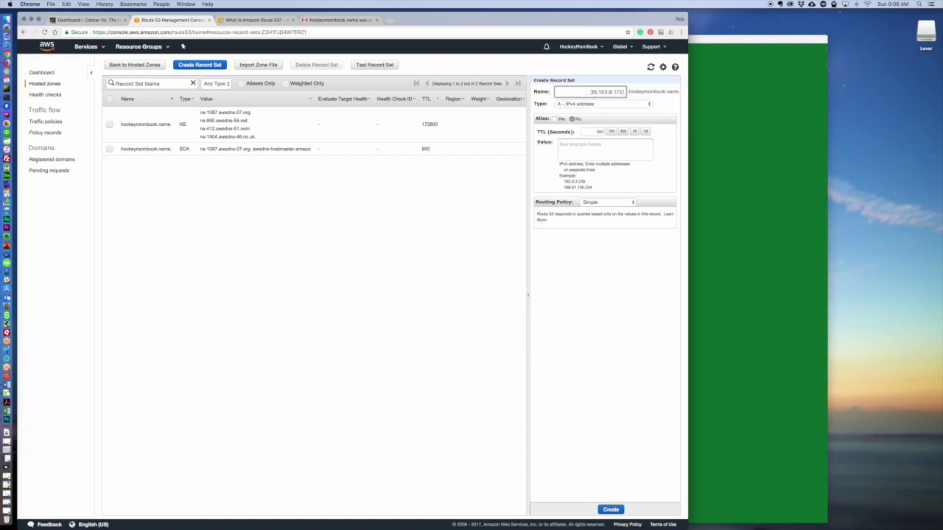
key("BackSpace")
left_click_drag(595, 92, 629, 92)
left_click_drag(534, 95, 627, 93)
left_click(572, 92)
key("super+x")
Set the record value to 35.153.8.172, keep type A - IPv4, and create it.
left_click(570, 146)
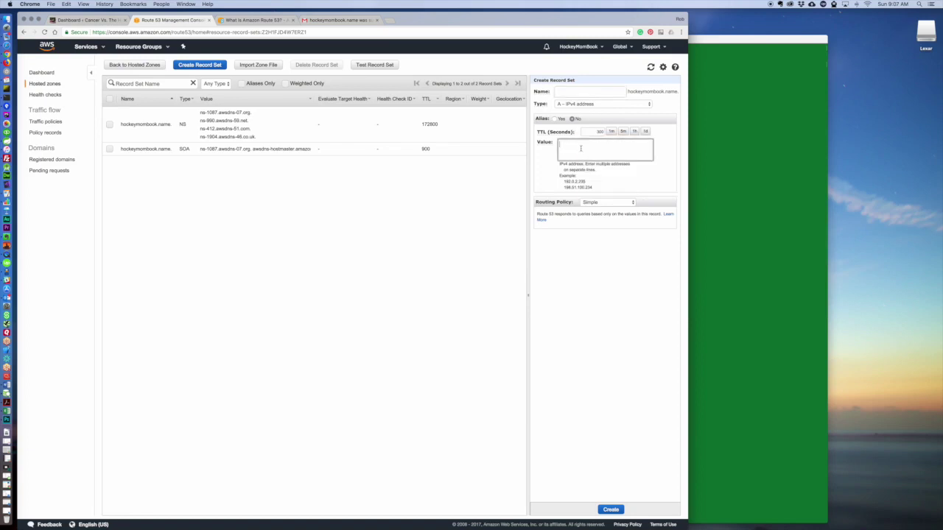
key("super+v")
left_click(564, 104)
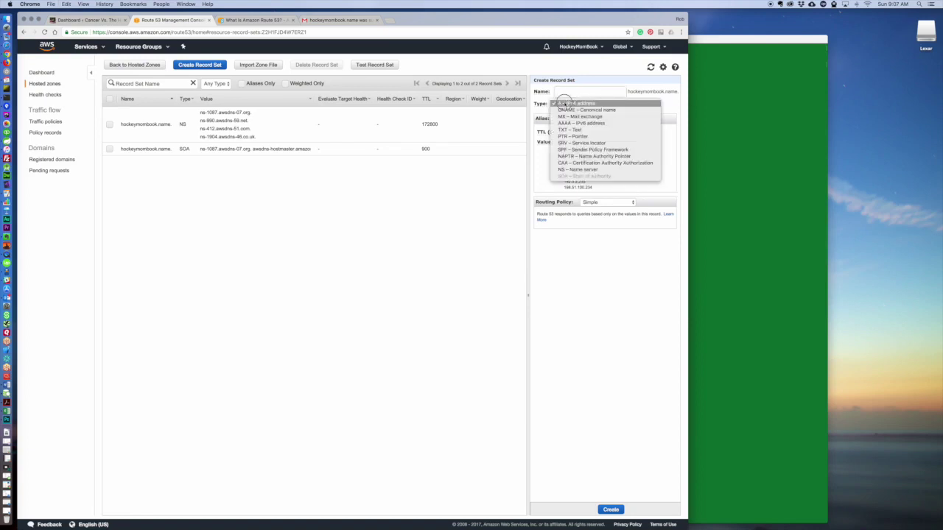
left_click(564, 102)
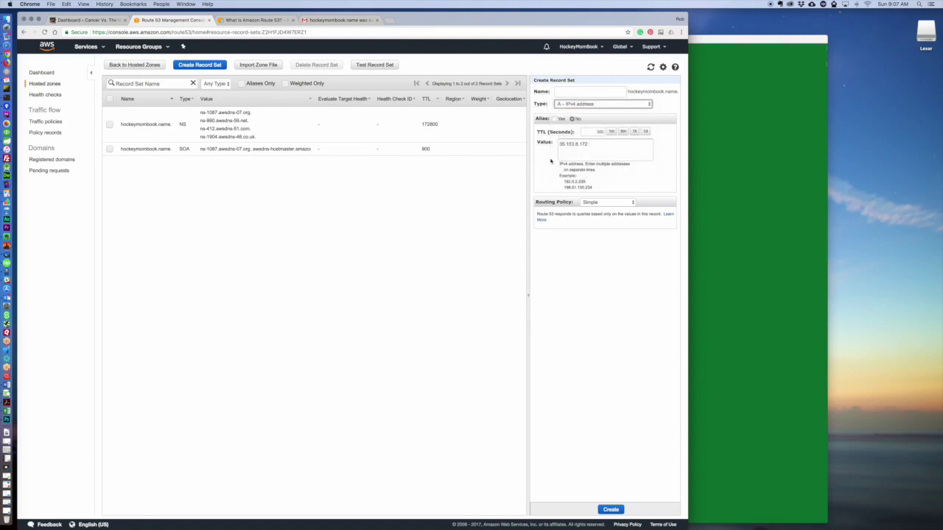
left_click(612, 510)
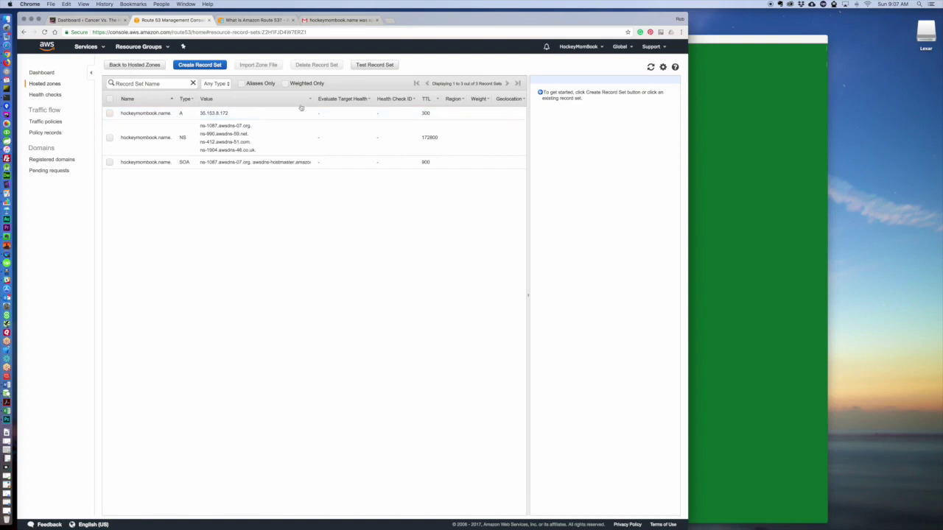
Create a www A record with value 35.153.8.172.
left_click(198, 66)
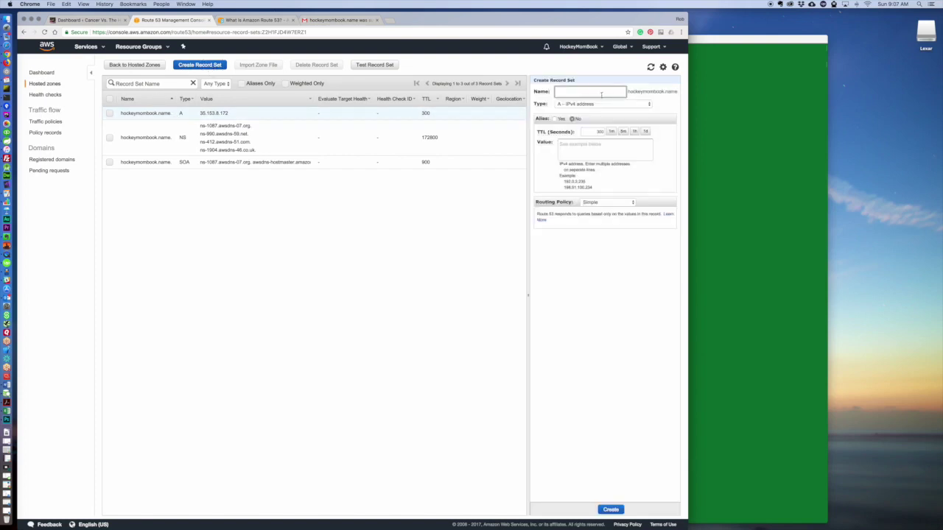
type("www")
left_click(582, 148)
key("super+v")
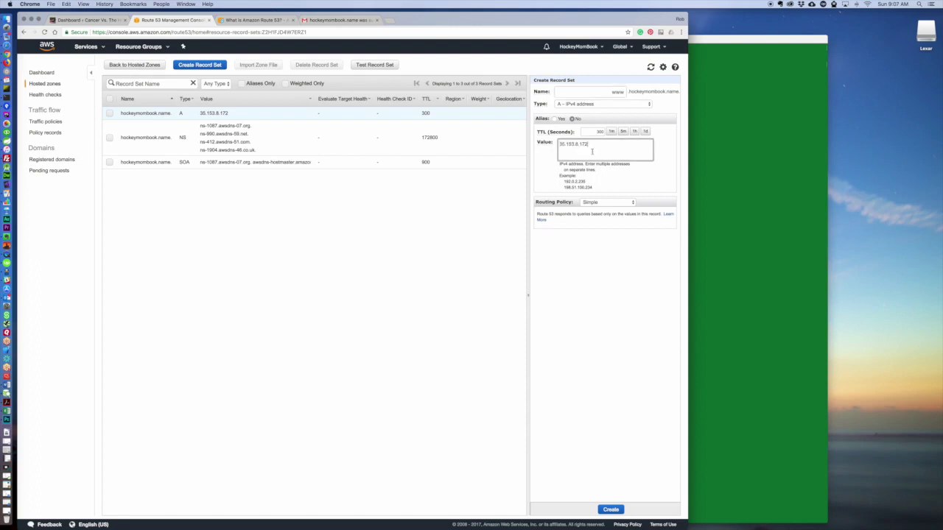
left_click(610, 510)
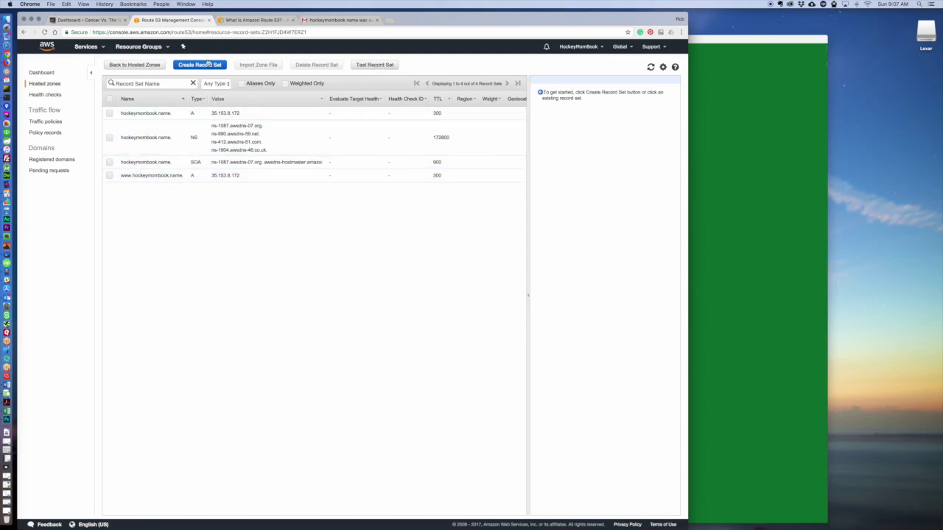
Load 35.153.8.172 in a browser tab to see the Apache test page.
left_click_drag(169, 114, 128, 114)
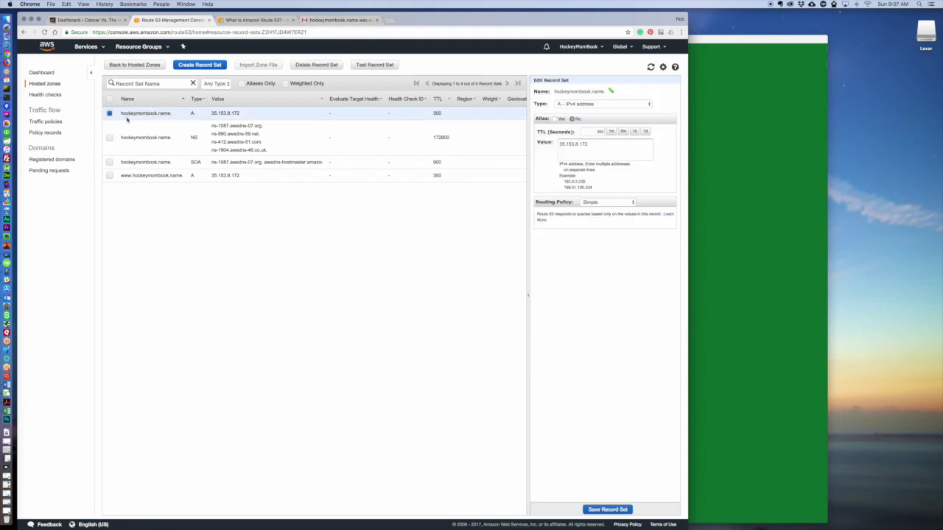
left_click(334, 22)
left_click(338, 32)
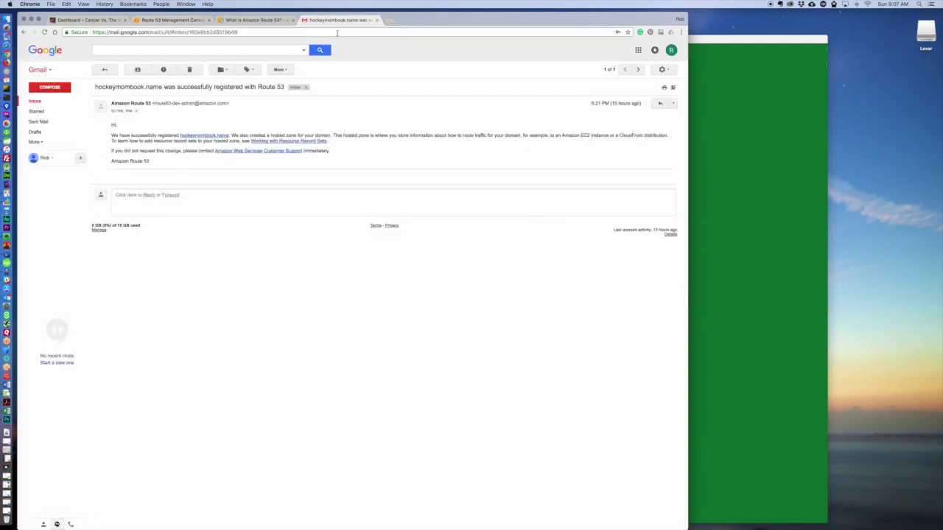
left_click(254, 20)
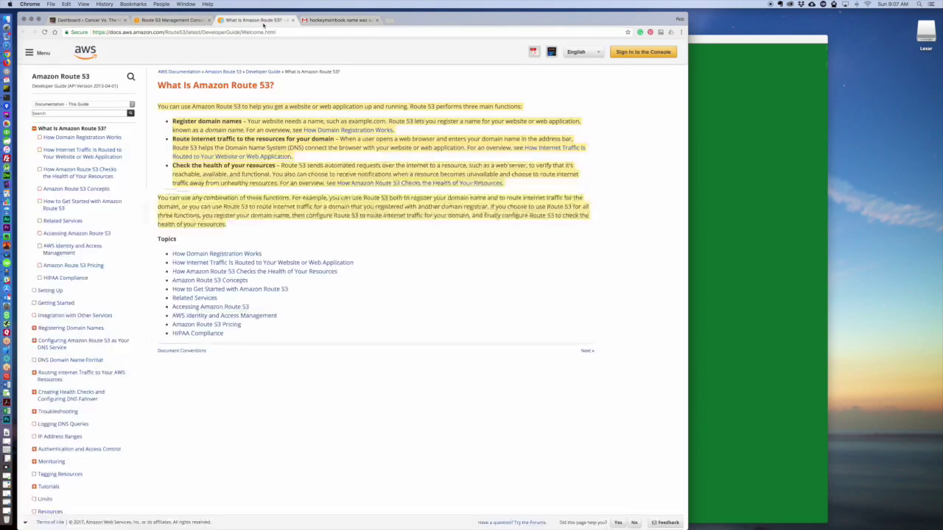
left_click(259, 32)
key("BackSpace")
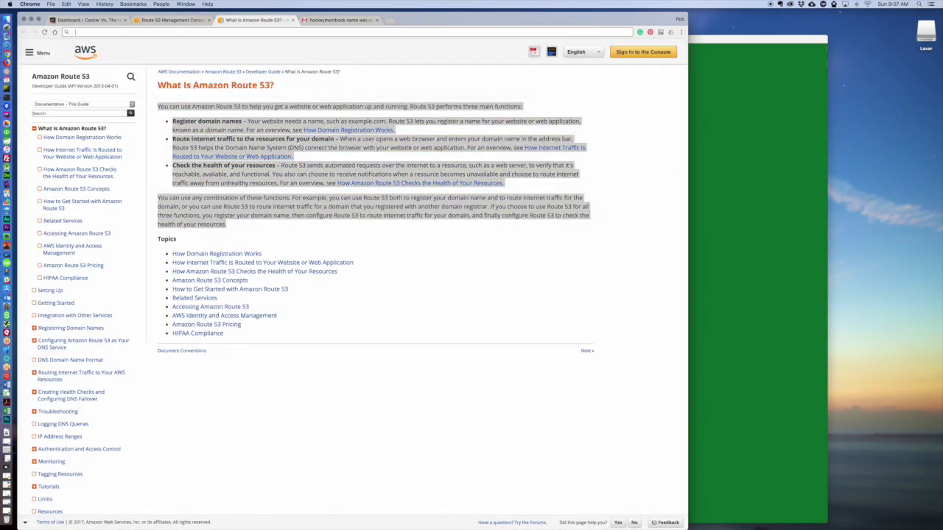
type("35.153.8.172")
key("Return")
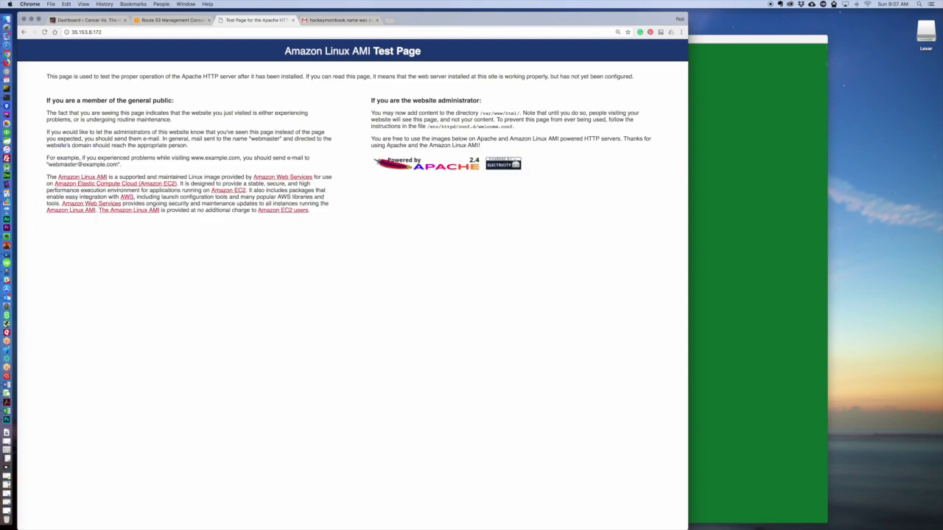
Copy hockeymombook.name from the first A record's Name in the Route 53 record list.
left_click(315, 22)
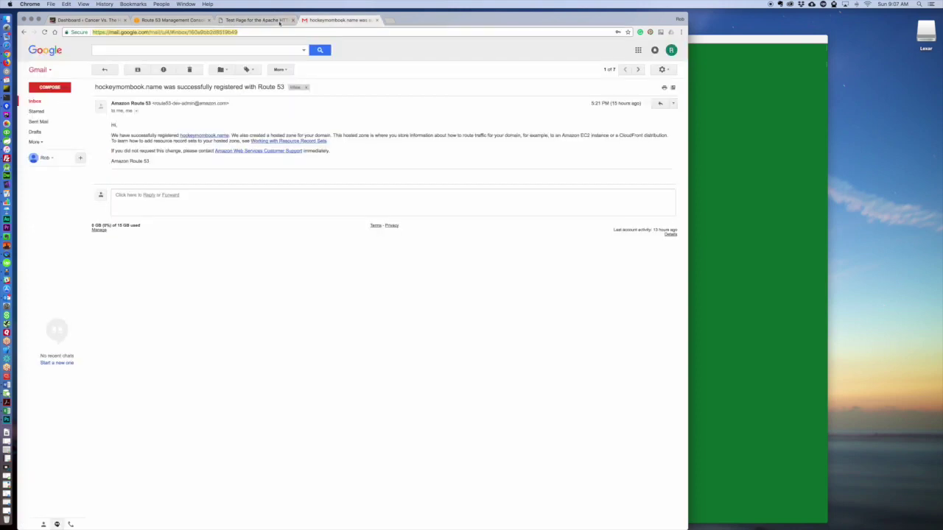
left_click(182, 21)
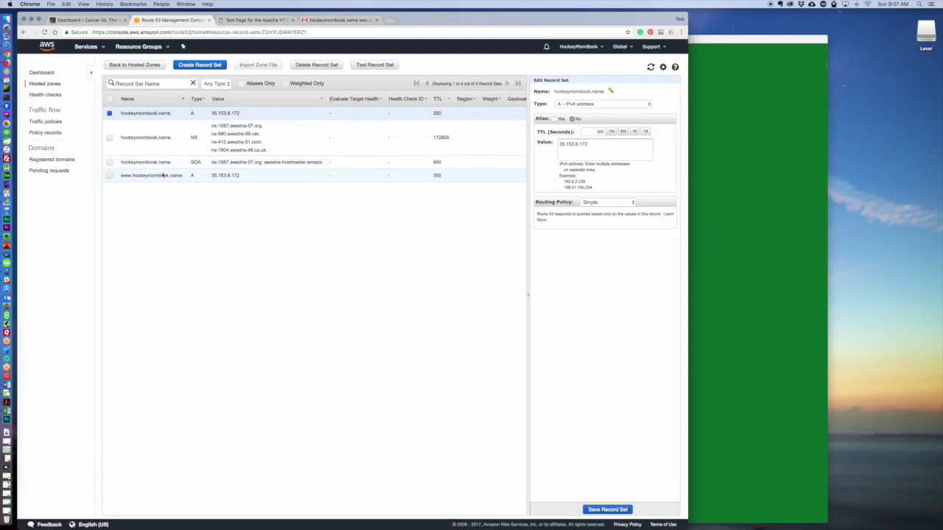
left_click_drag(171, 113, 122, 116)
key("super+c")
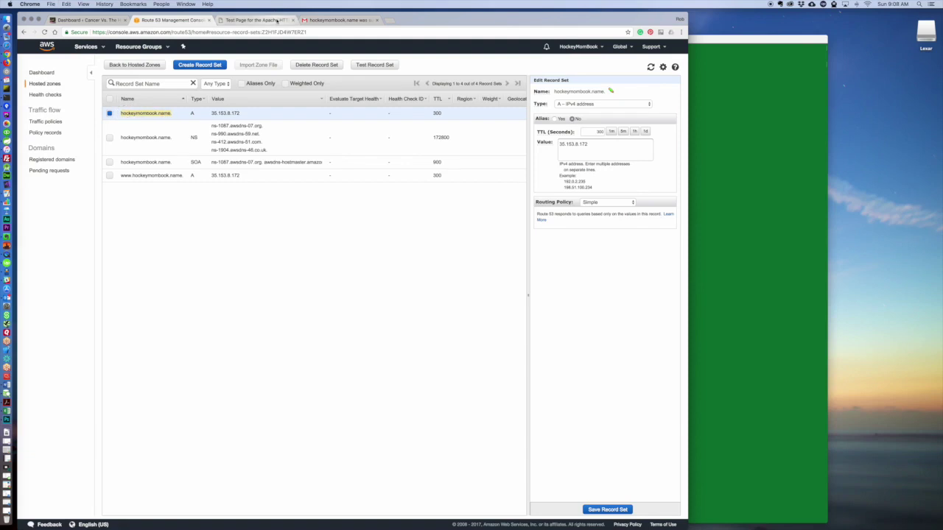
left_click(266, 21)
left_click(215, 33)
key("super+v")
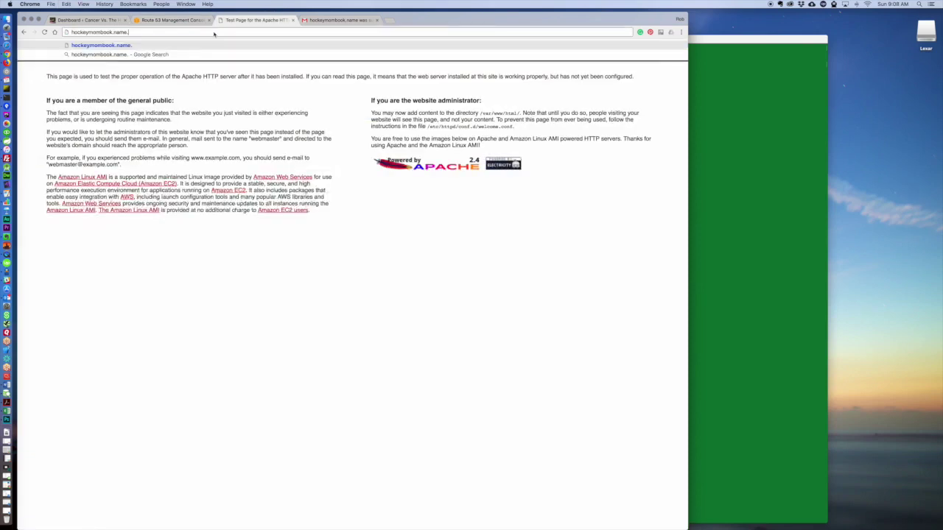
key("BackSpace")
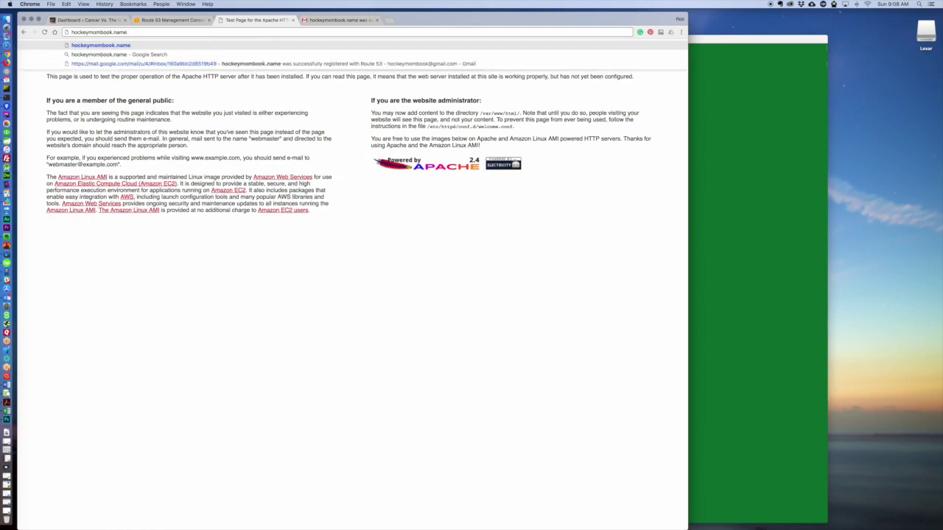
type("http://")
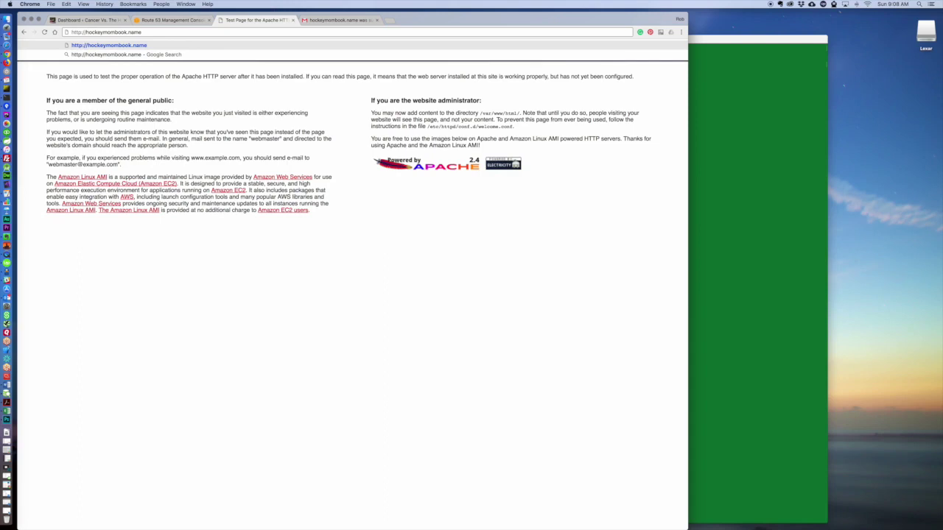
key("Return")
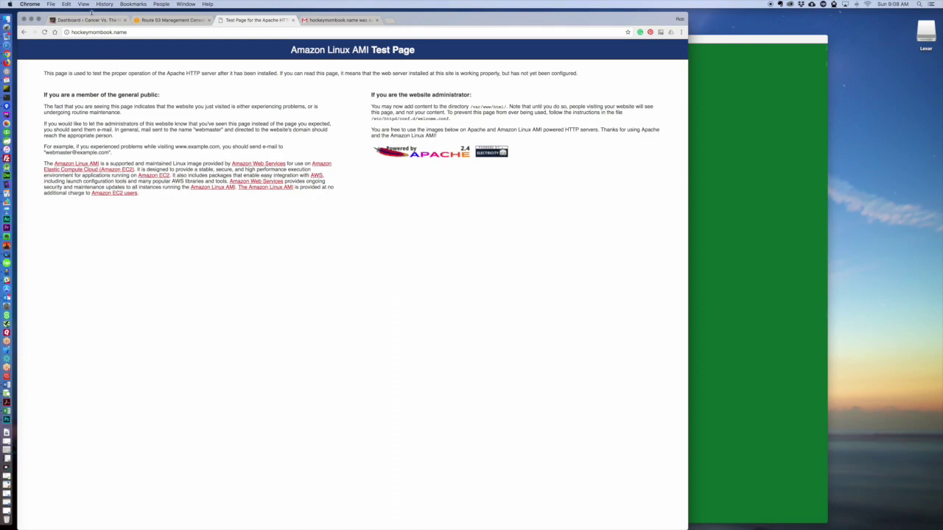
left_click(74, 32)
left_click(72, 33)
type("www.")
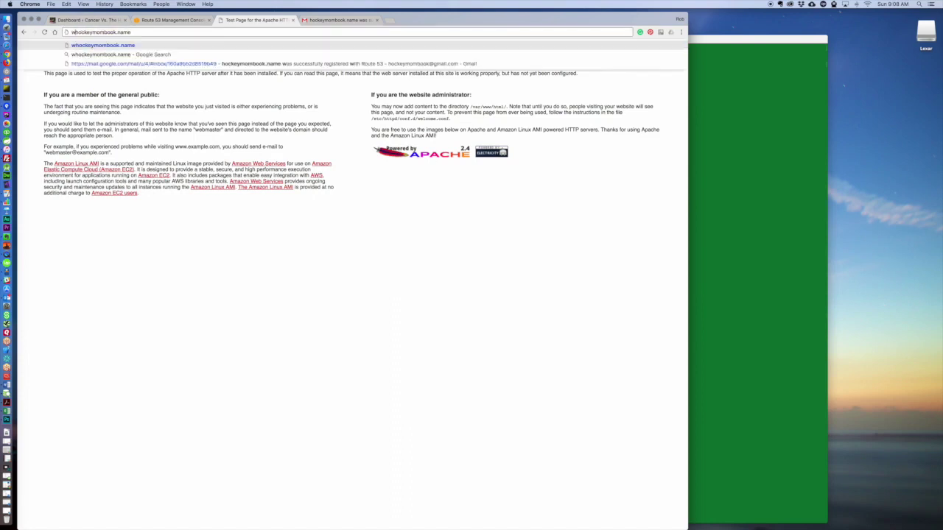
key("Return")
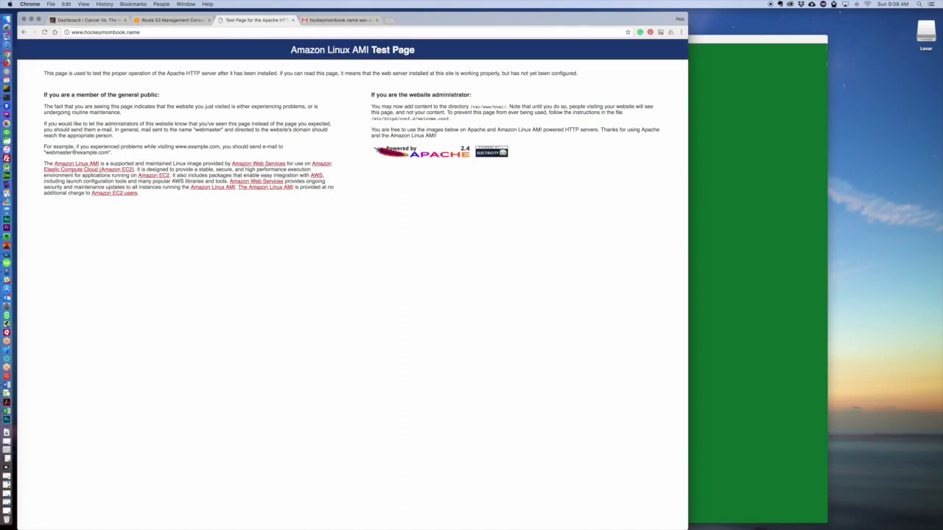
left_click(168, 22)
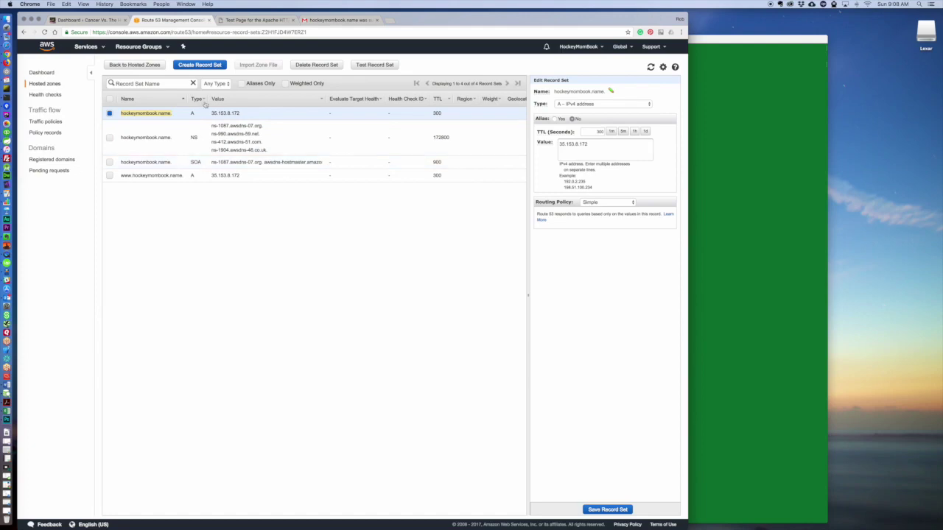
left_click(98, 22)
left_click(94, 32)
key("BackSpace")
key("BackSpace")
key("BackSpace")
key("BackSpace")
key("BackSpace")
key("BackSpace")
key("BackSpace")
key("BackSpace")
key("BackSpace")
key("BackSpace")
key("BackSpace")
key("BackSpace")
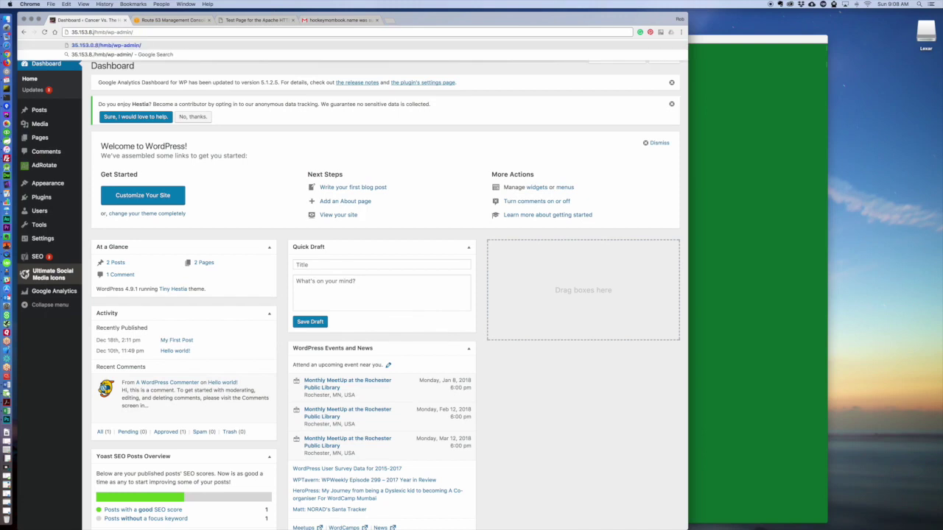
type("http://ho")
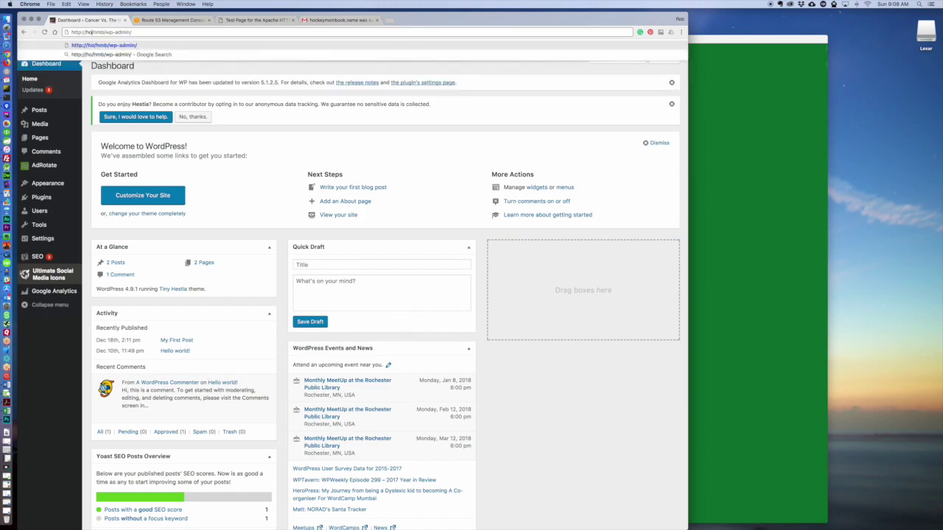
type("ckmombaook.nam")
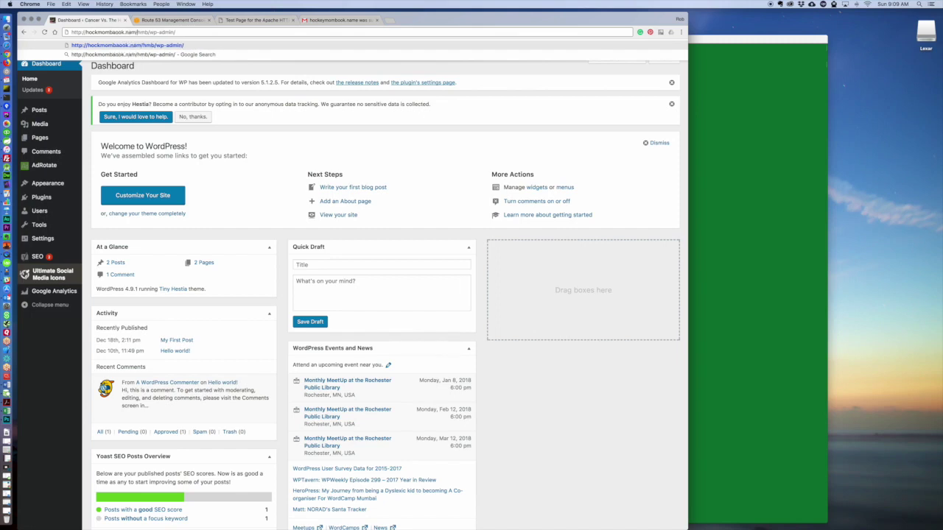
key("Return")
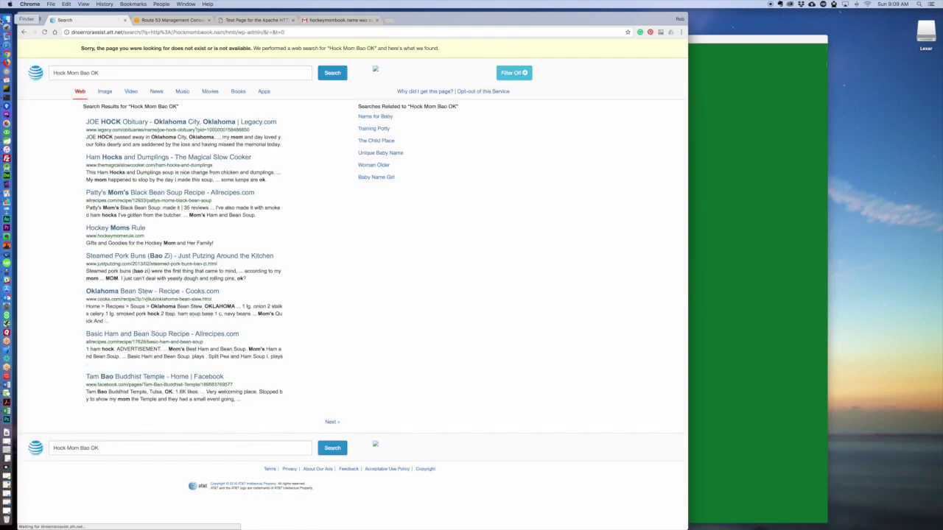
left_click(23, 32)
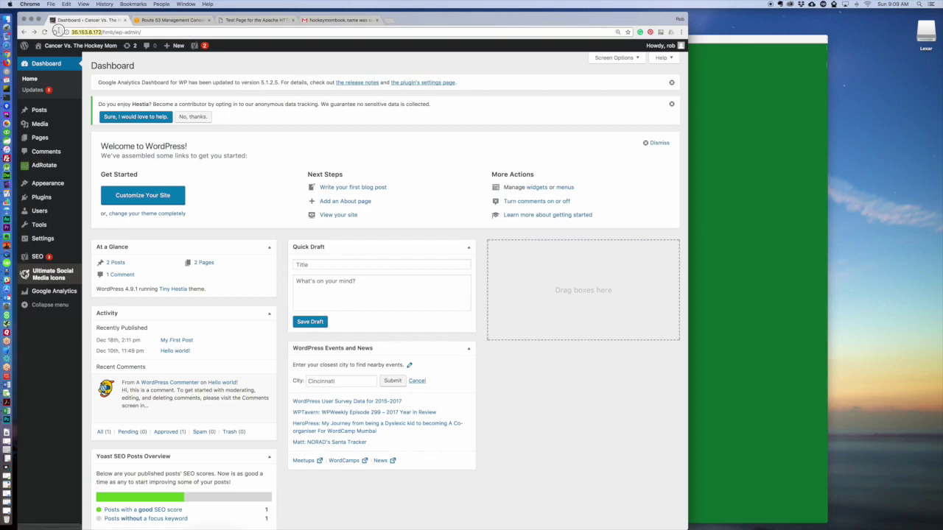
type("http://h")
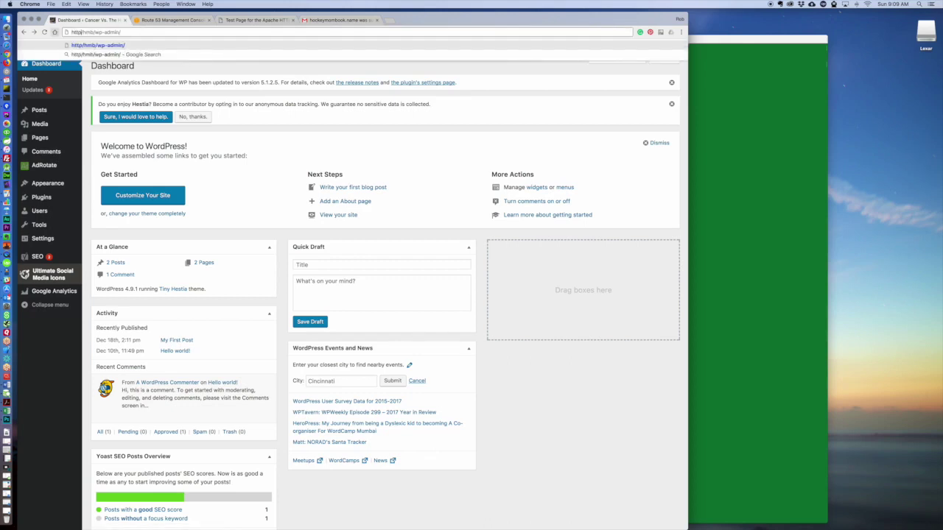
type("ockeymombo")
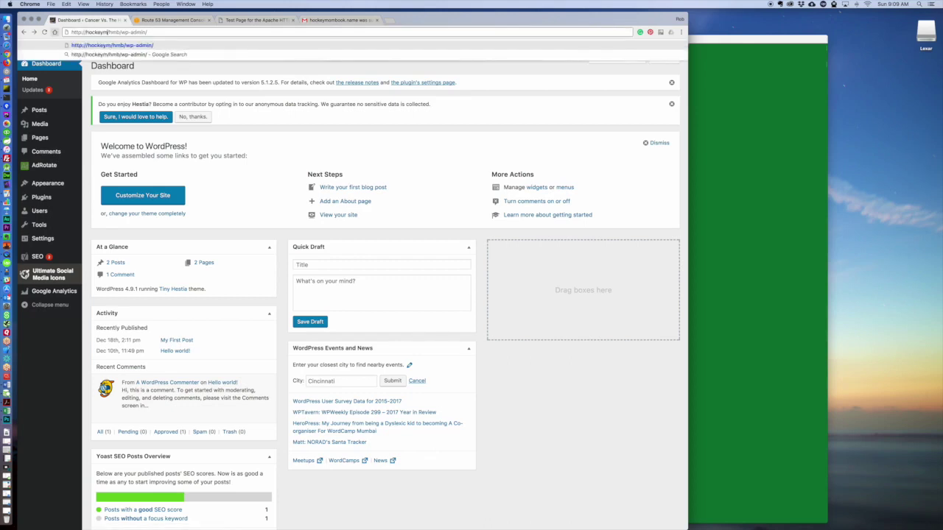
type("ok.name")
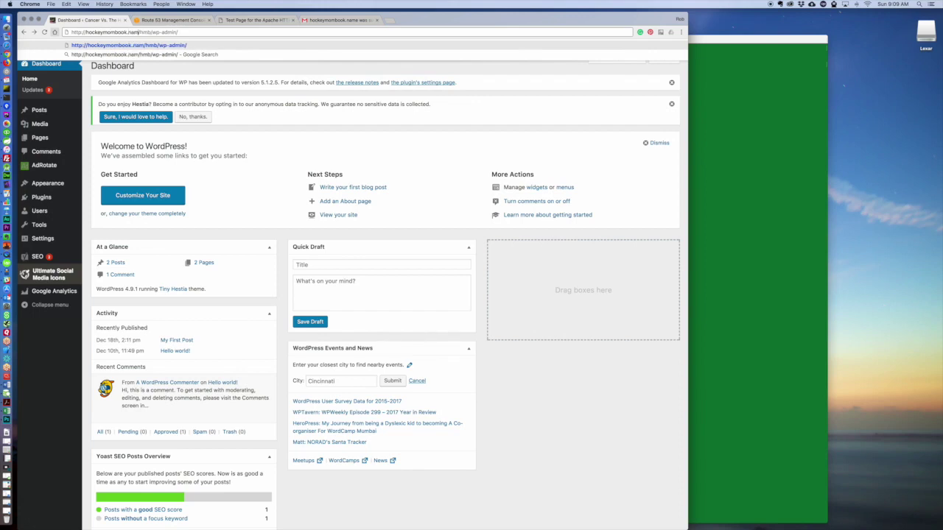
key("Return")
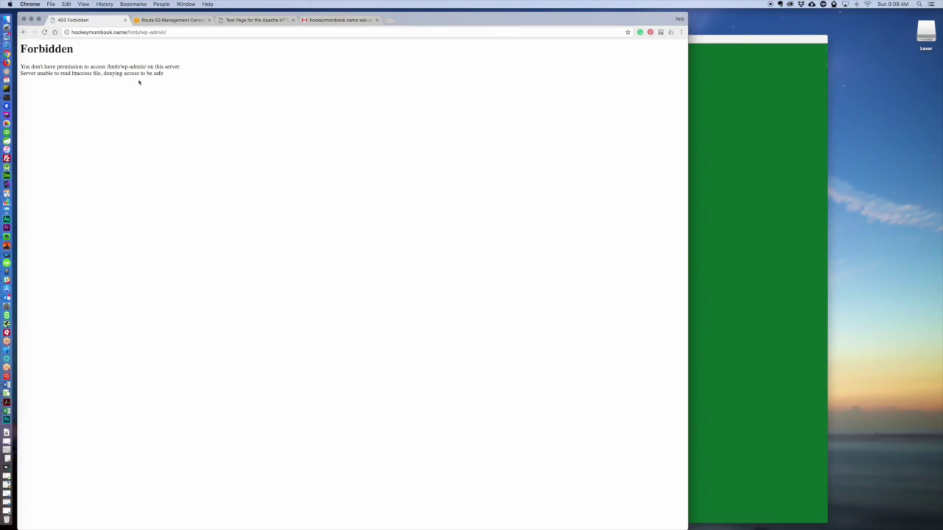
left_click(23, 31)
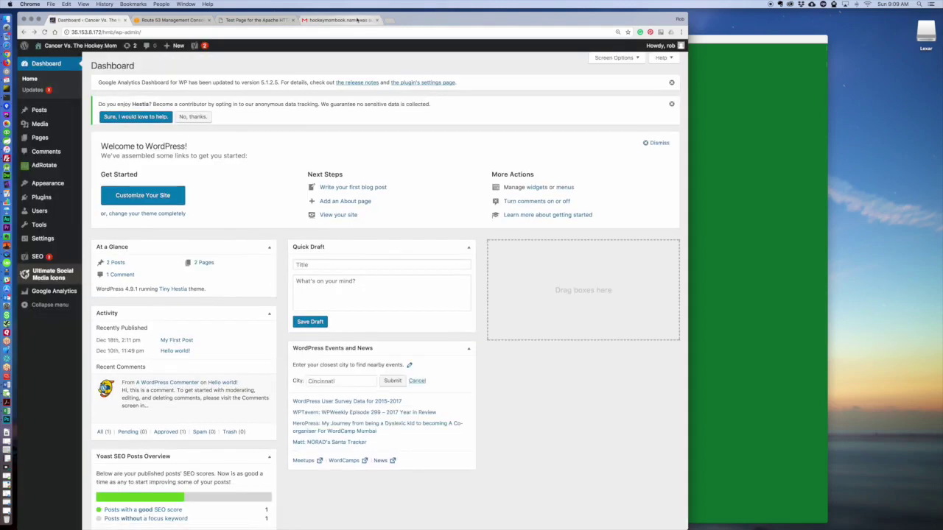
left_click(358, 19)
left_click(243, 24)
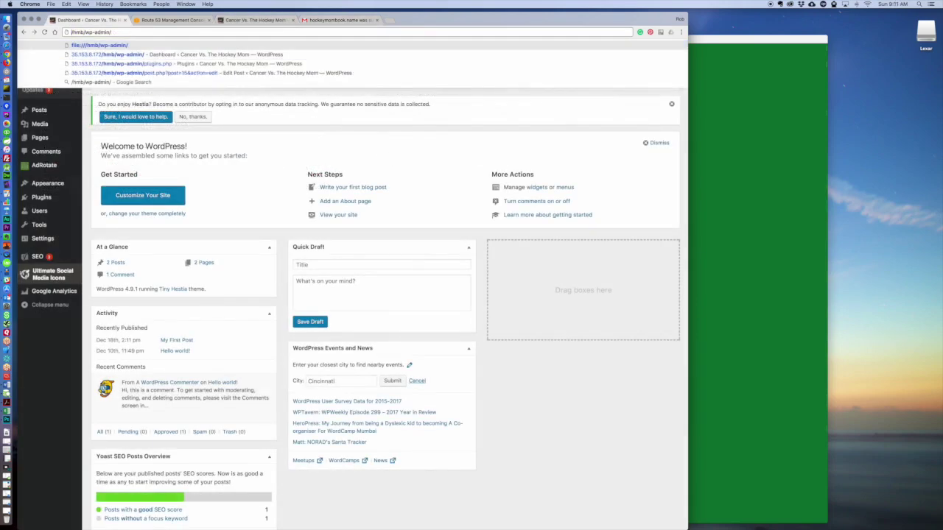
type("http://hockeymombook.name")
key("Return")
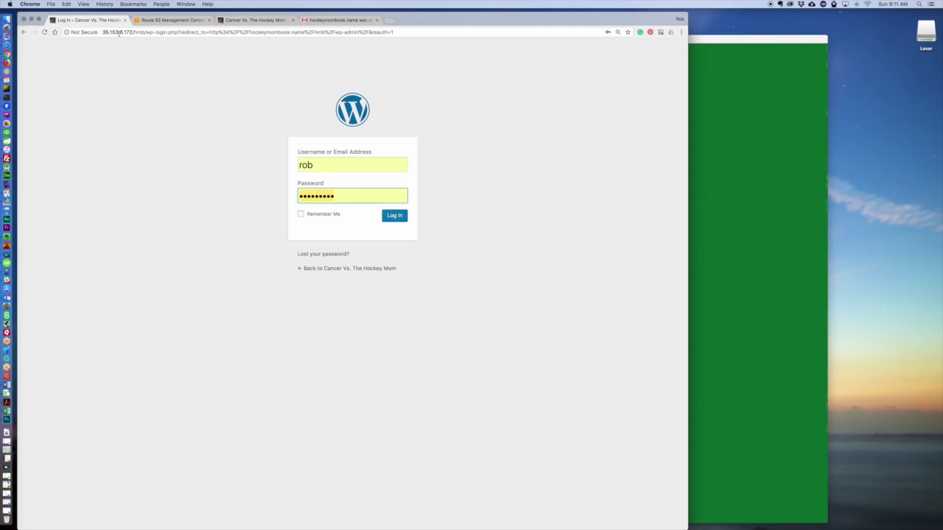
Log back into WordPress by retyping the password after the empty-password error.
left_click(395, 216)
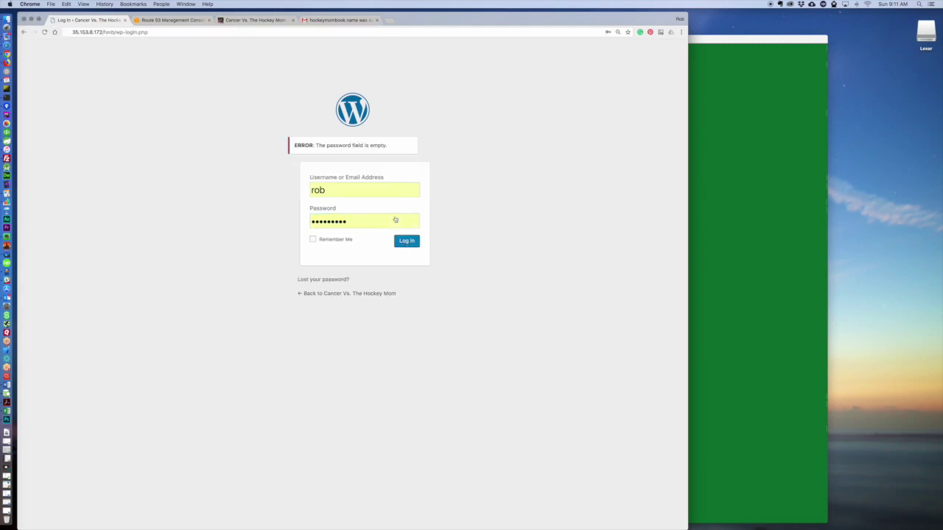
left_click(384, 243)
left_click(284, 224)
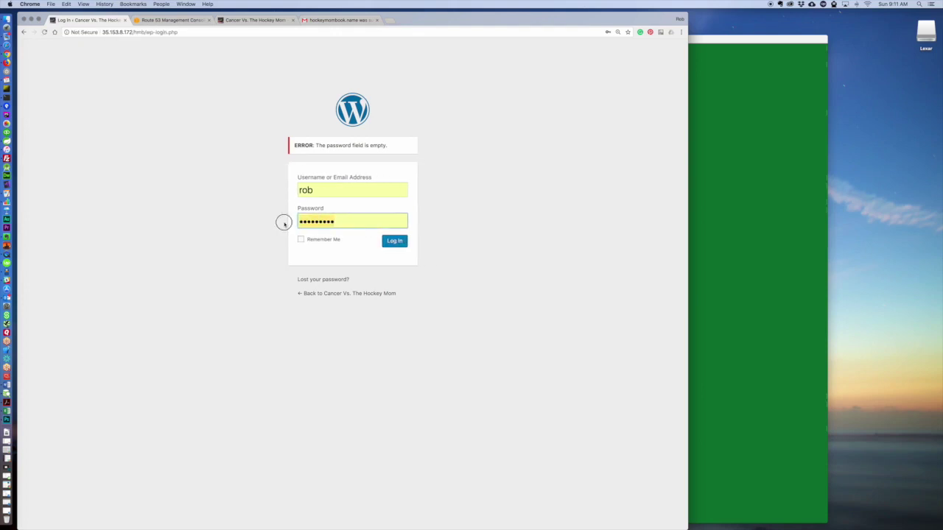
type("•••••••••")
key("Return")
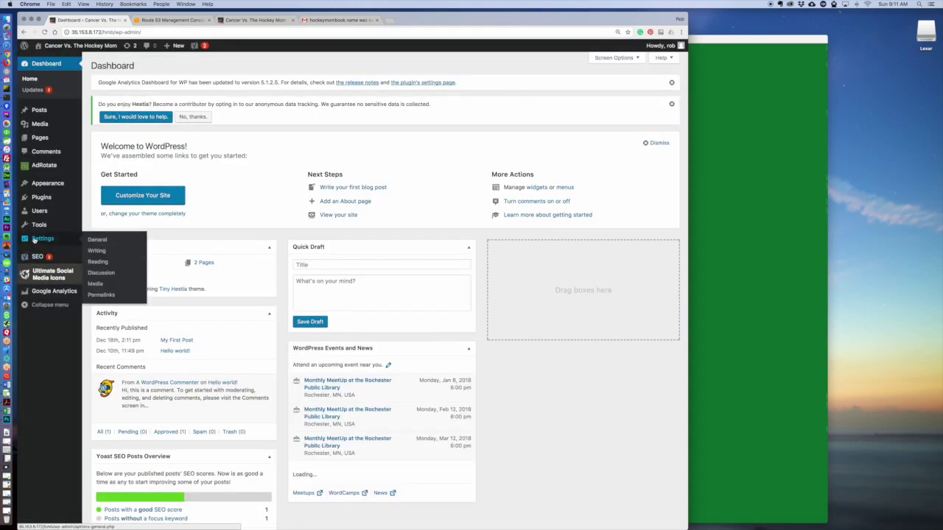
In General settings, replace 35.153.8.172 with hockeymombook.name in both URL fields and save.
left_click(94, 237)
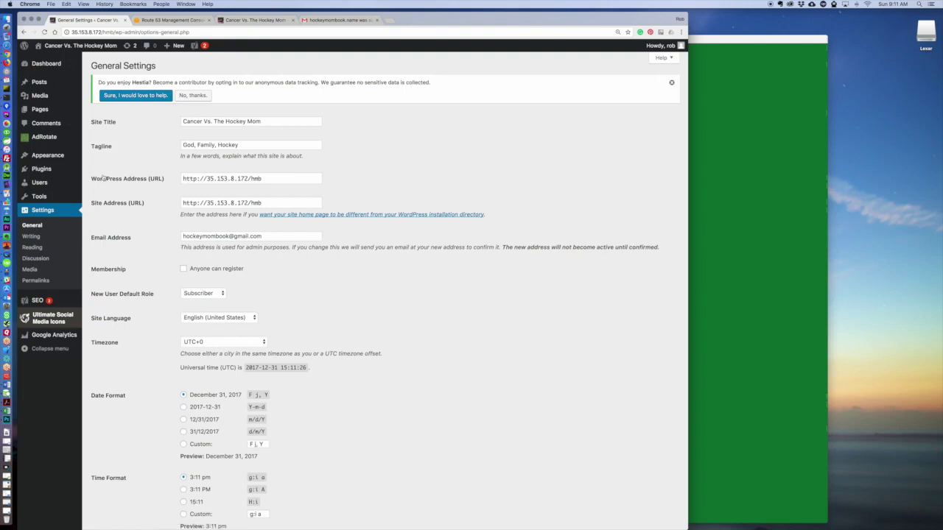
left_click(208, 179)
key("Delete")
key("Delete")
key("Delete")
key("Delete")
key("Delete")
key("Delete")
key("Delete")
key("Delete")
key("Delete")
key("Delete")
key("Delete")
key("Delete")
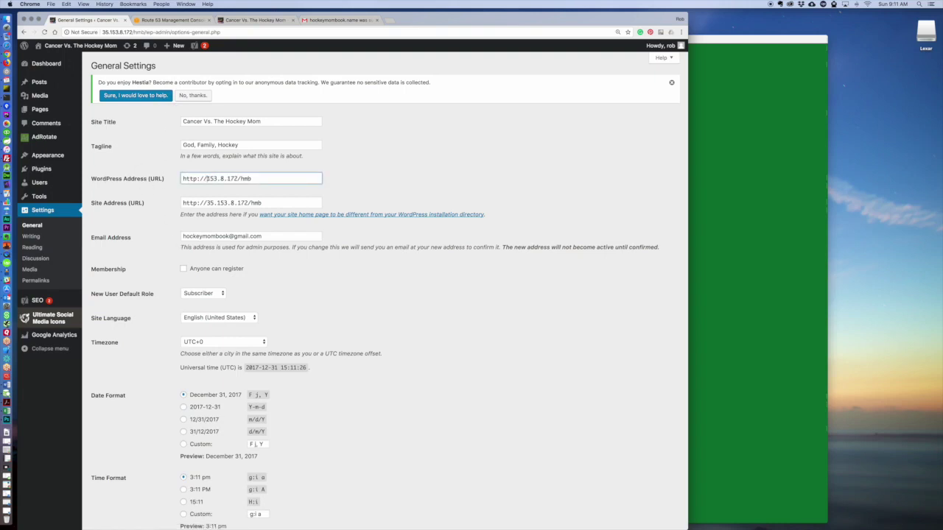
type("hockeymombook.name")
left_click_drag(208, 179, 264, 180)
key("ctrl+c")
left_click_drag(207, 204, 248, 204)
key("ctrl+v")
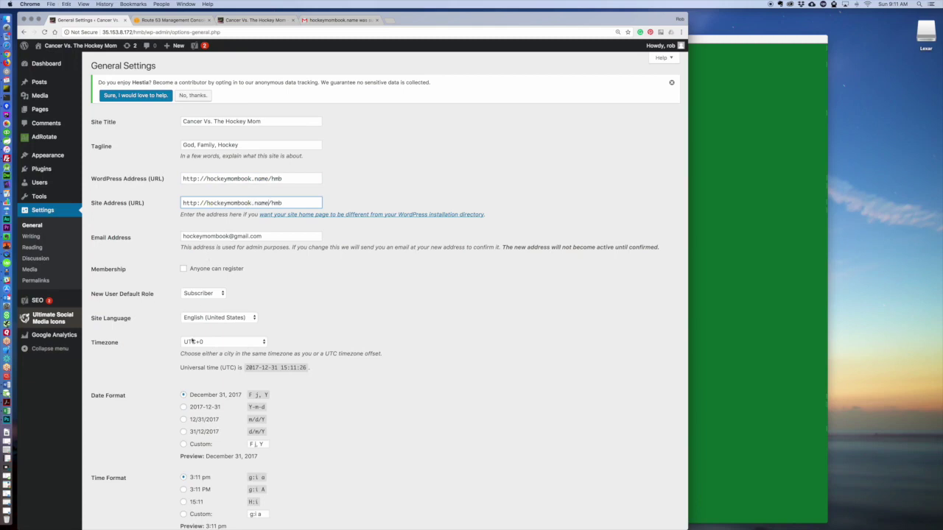
scroll(143, 111, "down", 3)
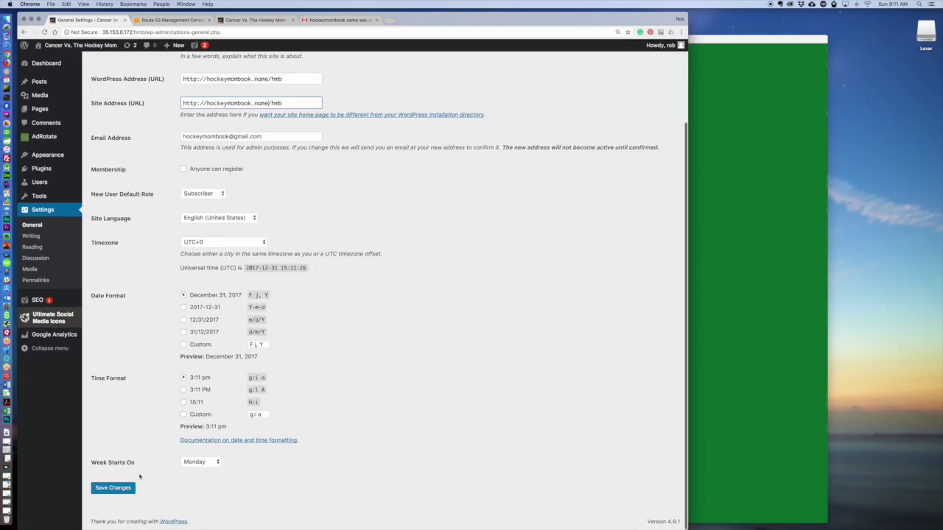
left_click(113, 488)
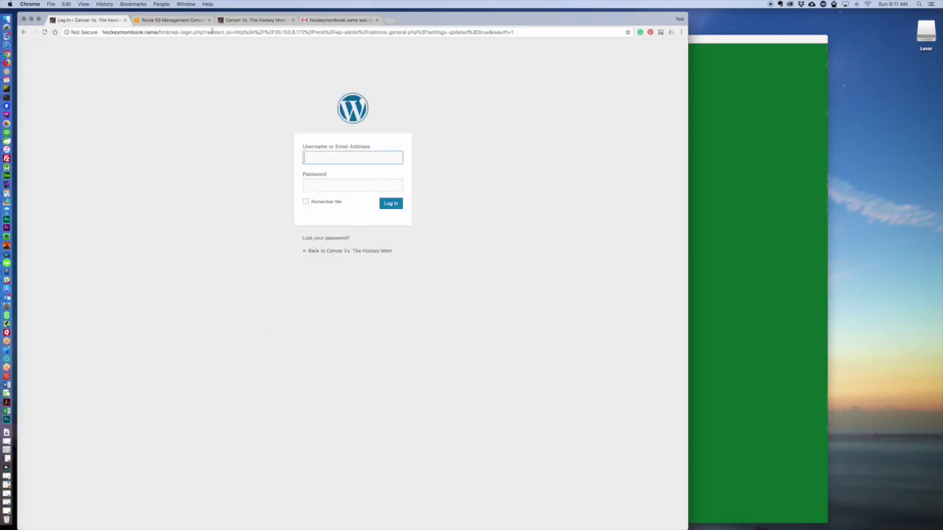
Sign in with the WordPress username and password at the hockeymombook.name login page.
type("rob")
key("Tab")
type("•••••••••")
key("Return")
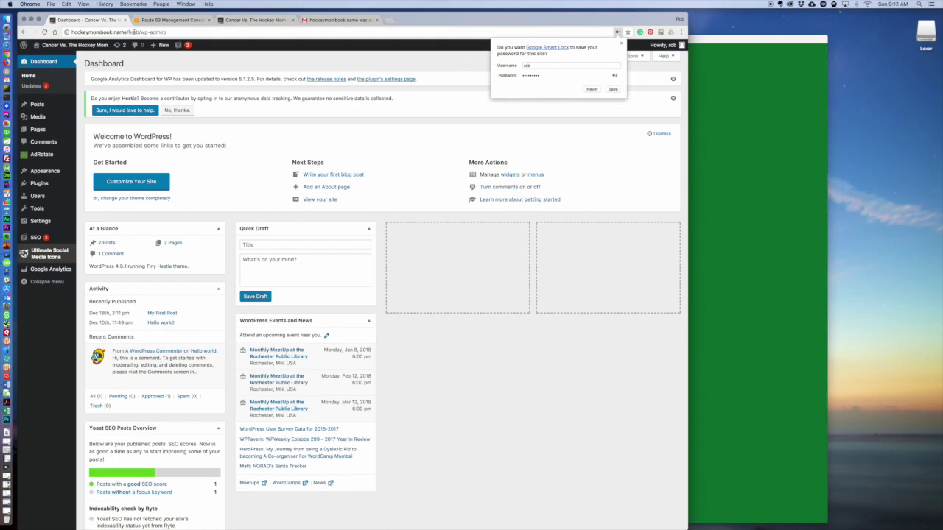
left_click_drag(138, 31, 68, 36)
key("super+c")
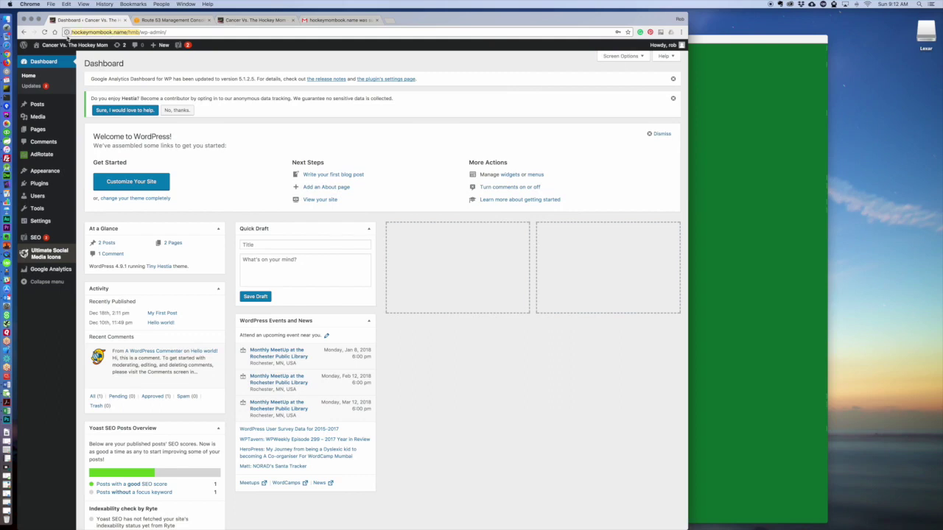
Reload the public site at hockeymombook.name/hmb to confirm it loads.
left_click(254, 20)
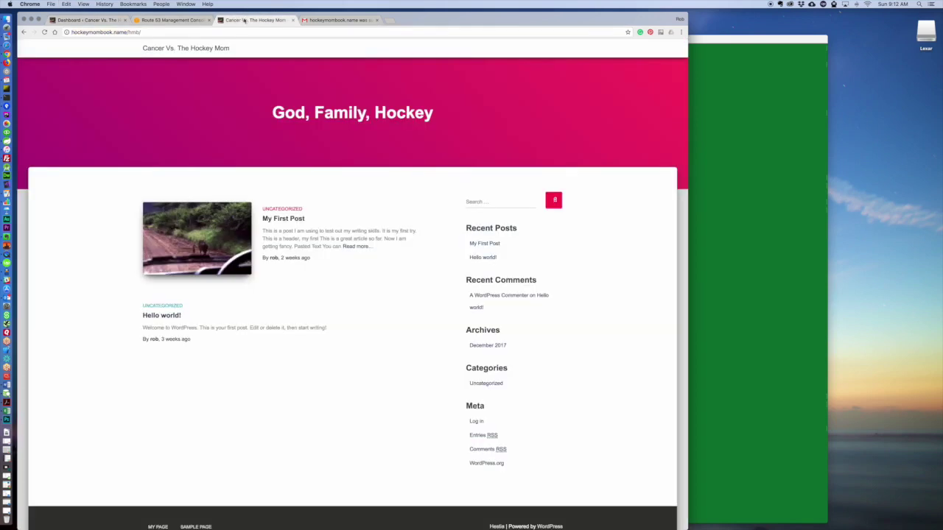
left_click(137, 32)
key("super+v")
key("Return")
left_click(77, 34)
key("Left")
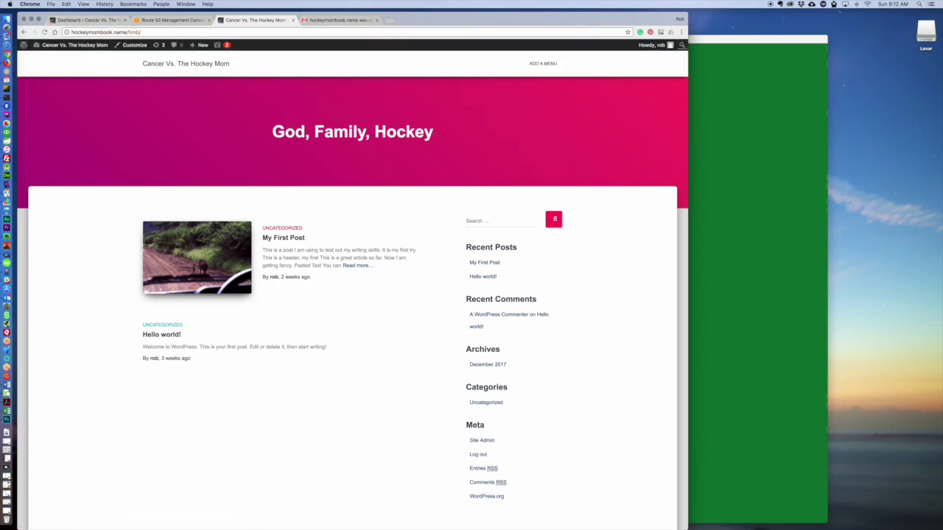
key("Return")
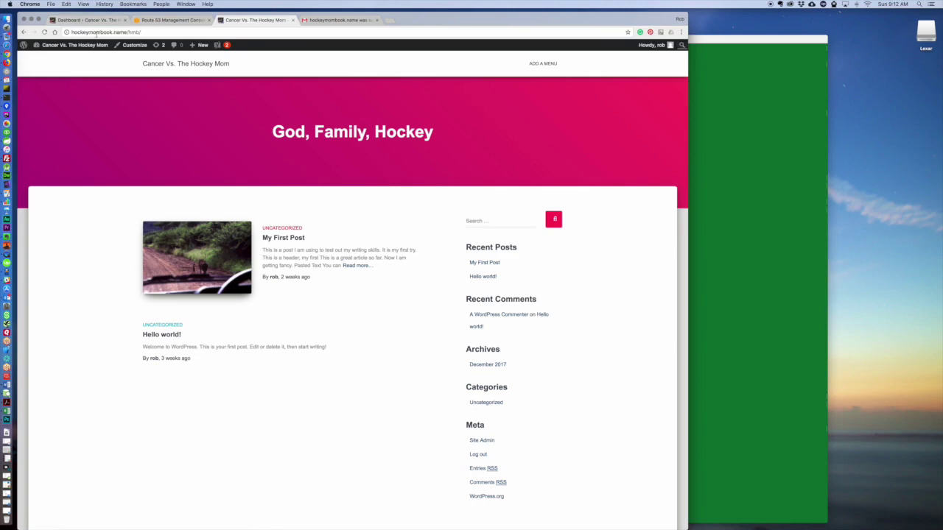
Go back to the Route 53 hockeymombook.name record list.
left_click(92, 21)
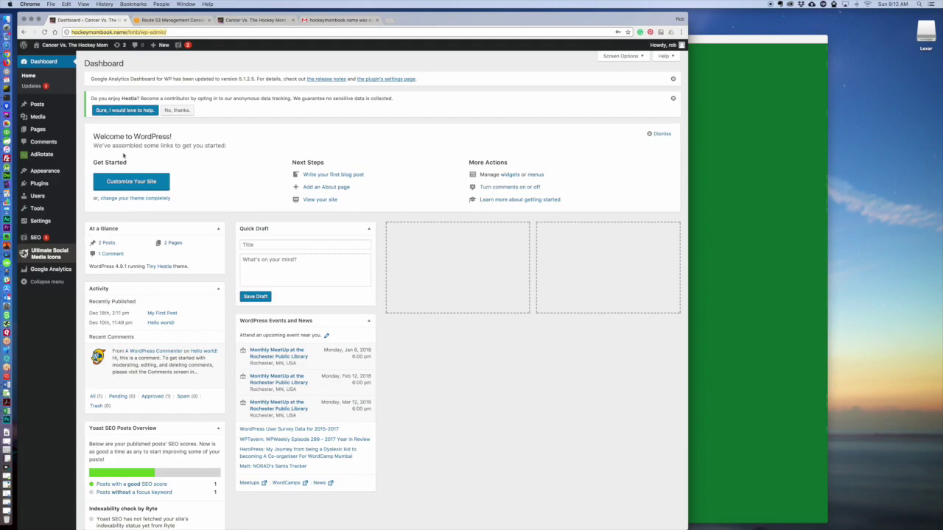
left_click(336, 20)
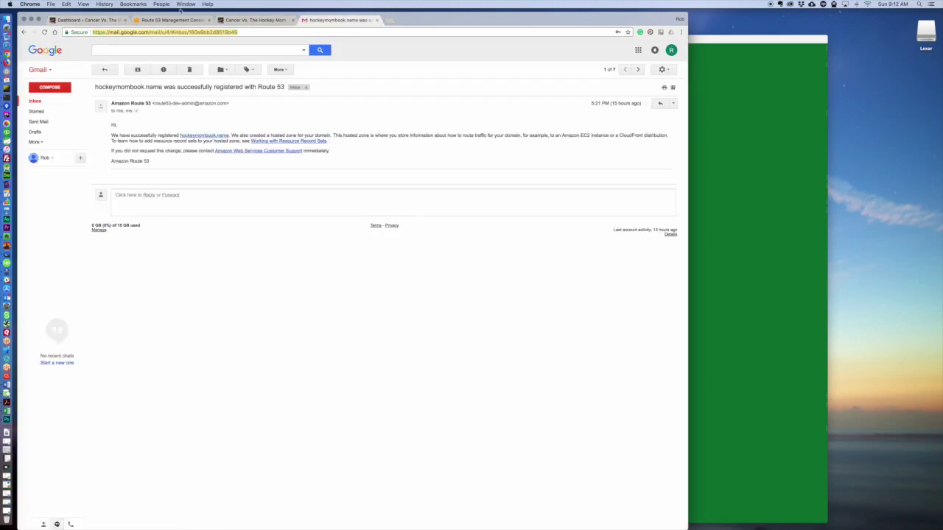
left_click(173, 20)
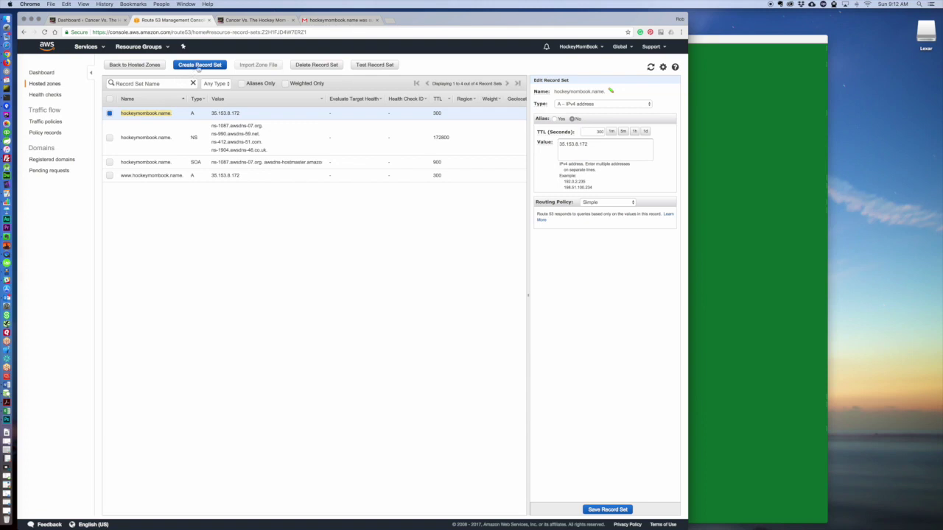
left_click(197, 65)
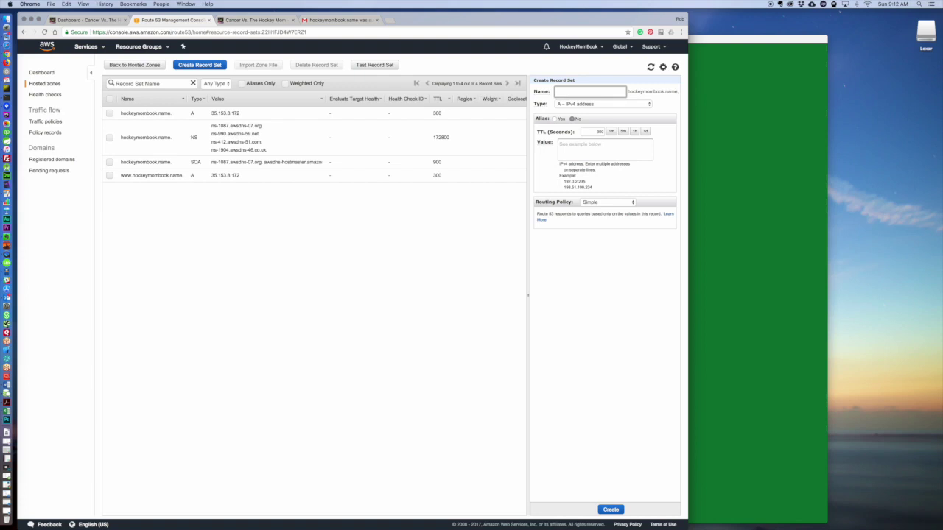
type("test")
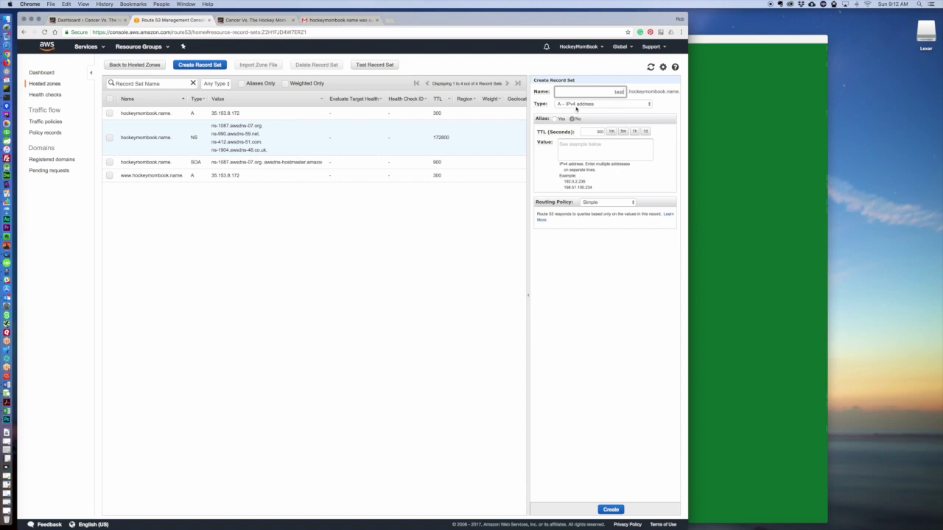
left_click(572, 104)
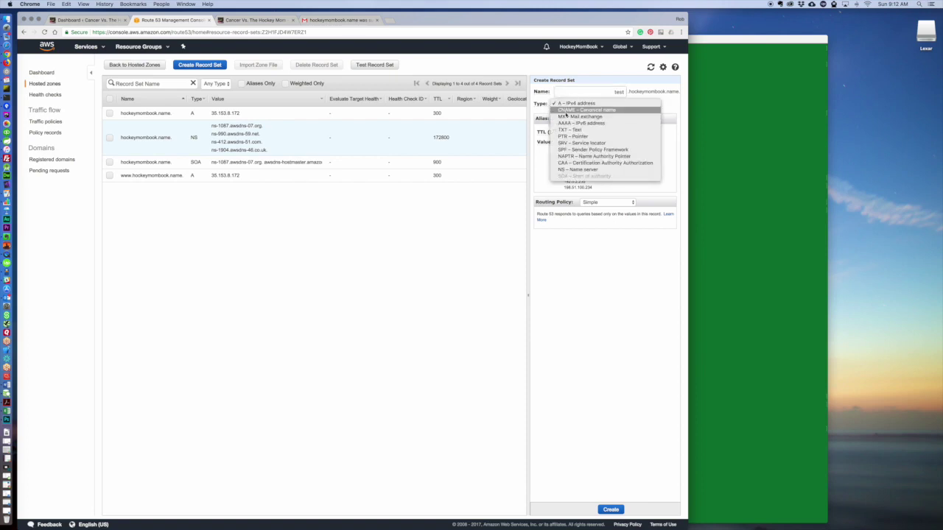
left_click(571, 110)
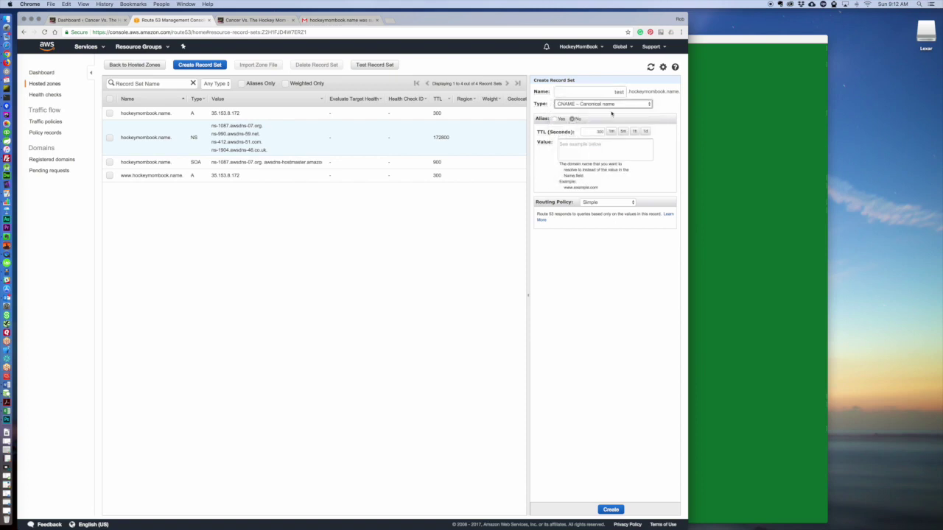
left_click(582, 145)
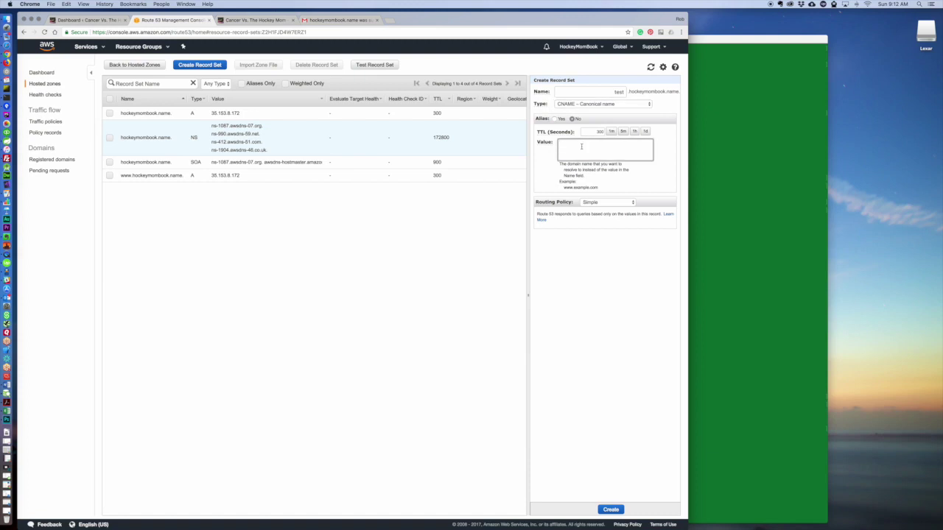
type("http://developme")
type("eur.com")
left_click(569, 144)
type("s")
key("super+a")
key("super+c")
left_click(395, 23)
key("super+v")
key("Return")
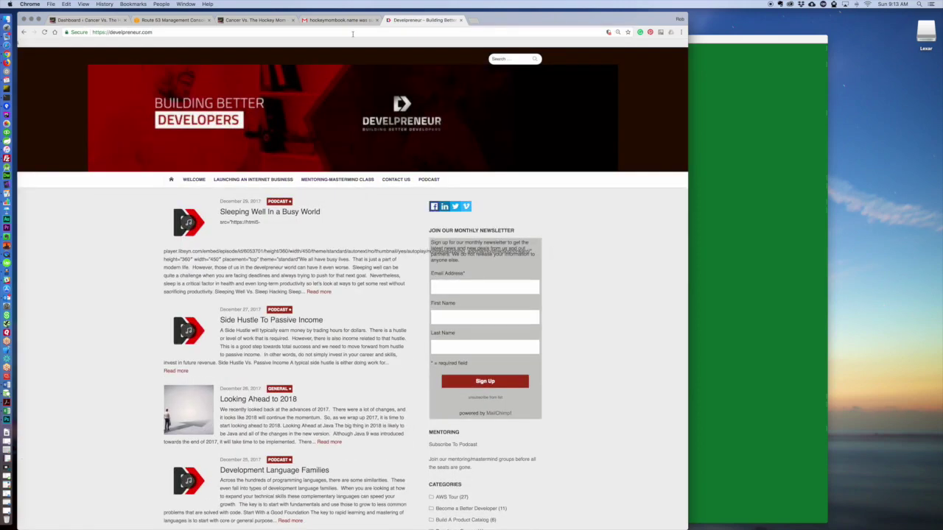
left_click(459, 19)
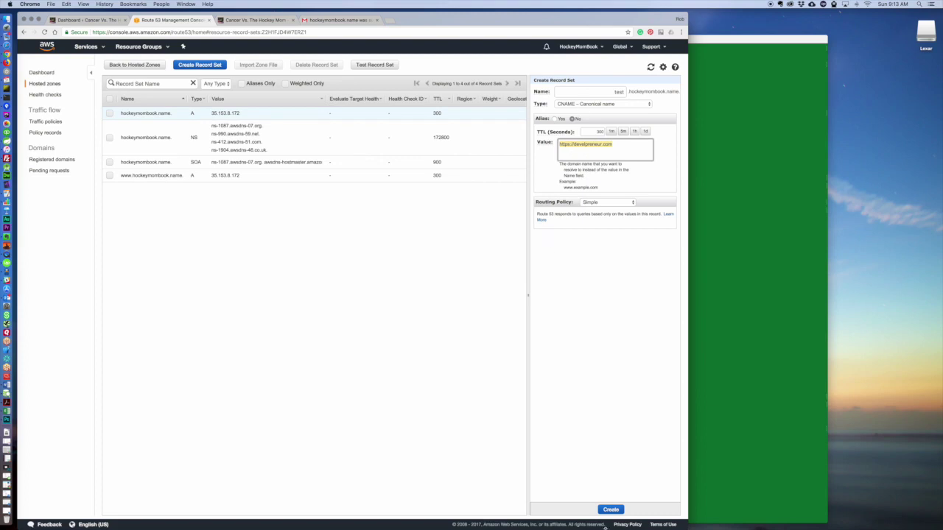
left_click(606, 513)
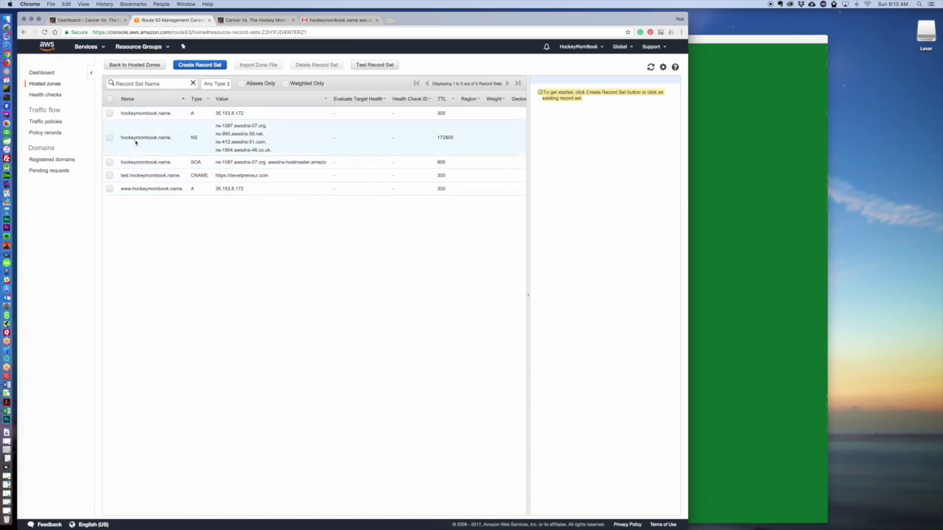
Load test.hockeymombook.name in a new tab twice, hitting AT&T's page-not-found search page, then return to the registration email.
left_click(339, 20)
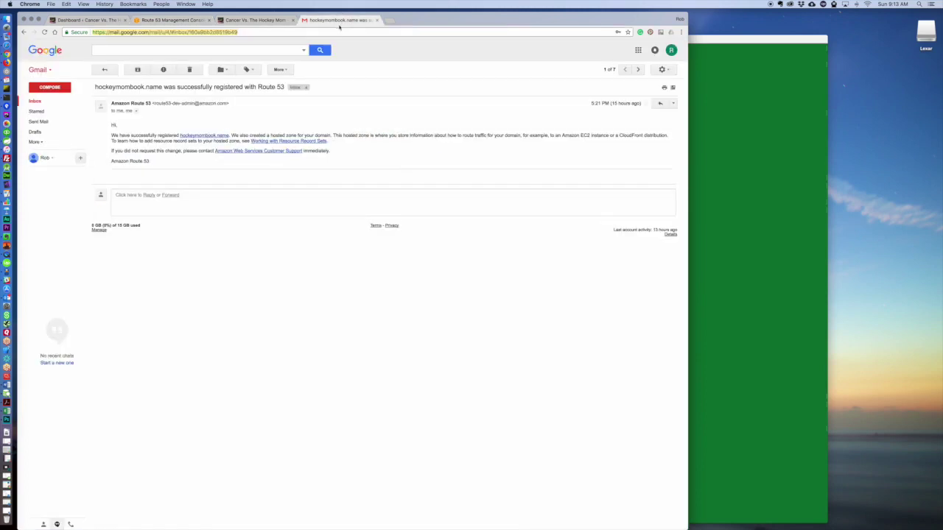
left_click(388, 20)
type("te")
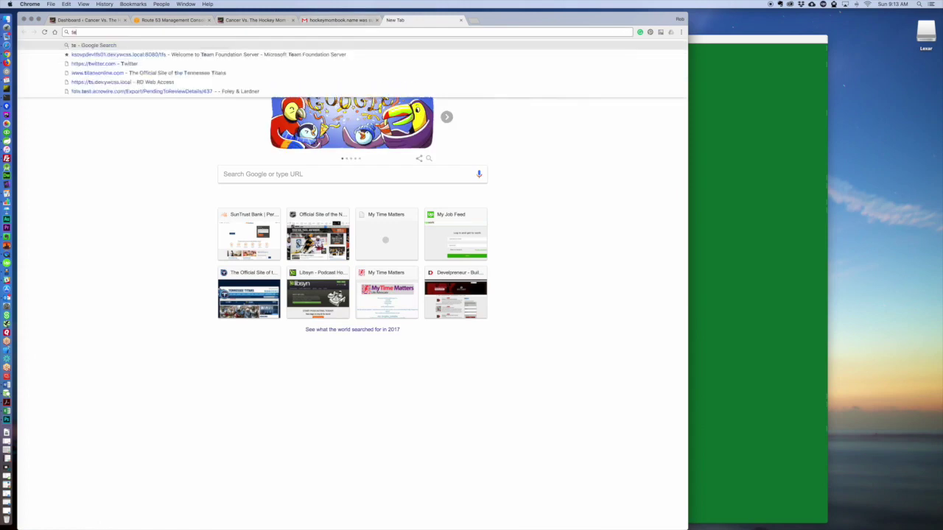
type("st.hock")
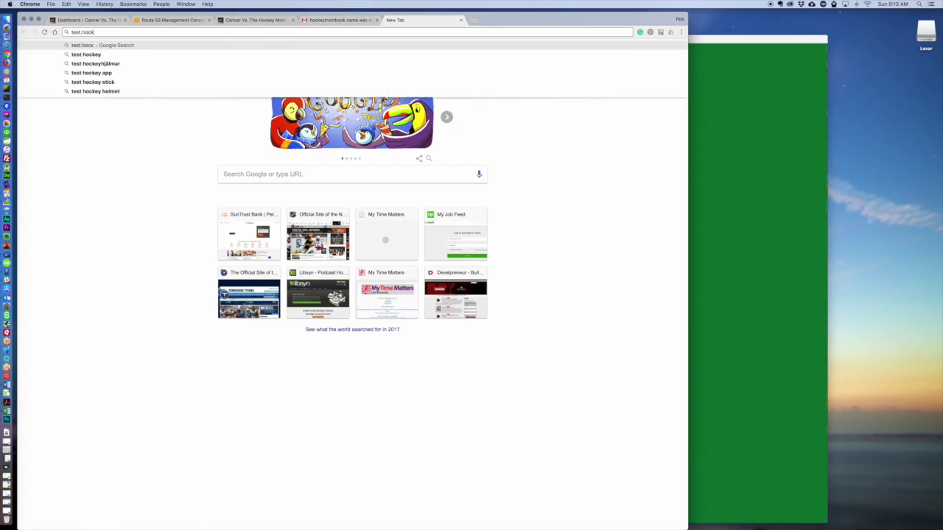
type("eymombook.")
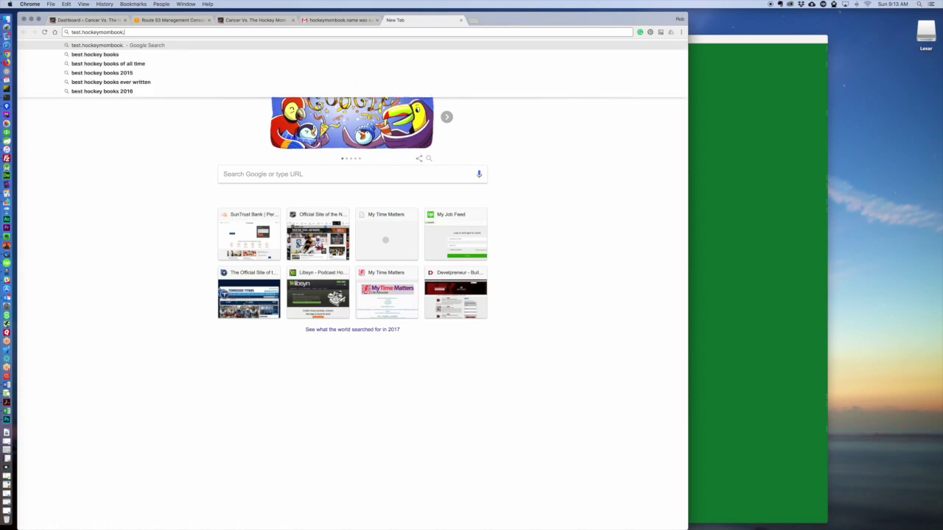
type("name")
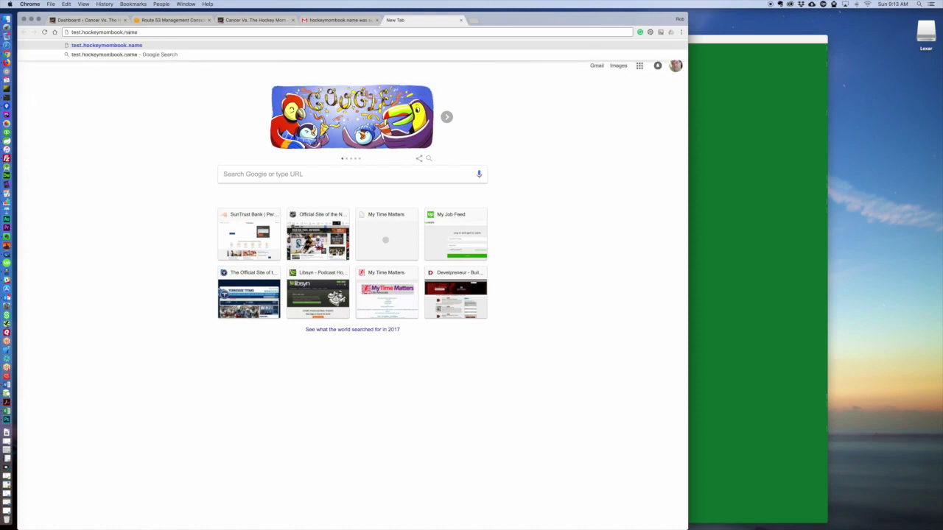
type("http:")
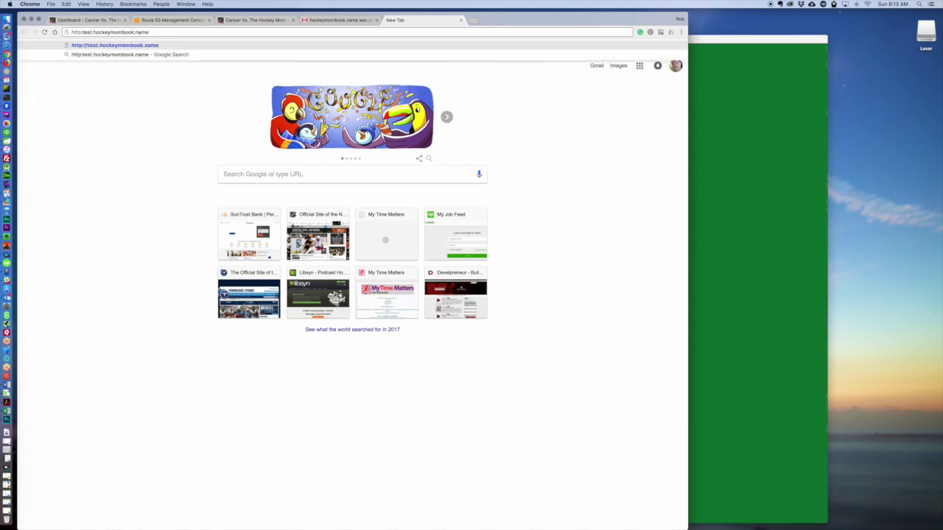
type("//")
key("Return")
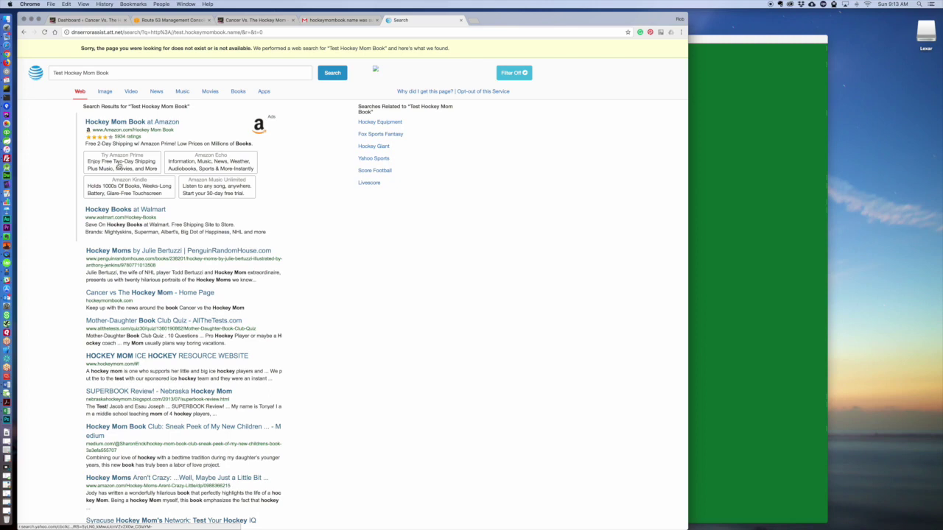
left_click(116, 32)
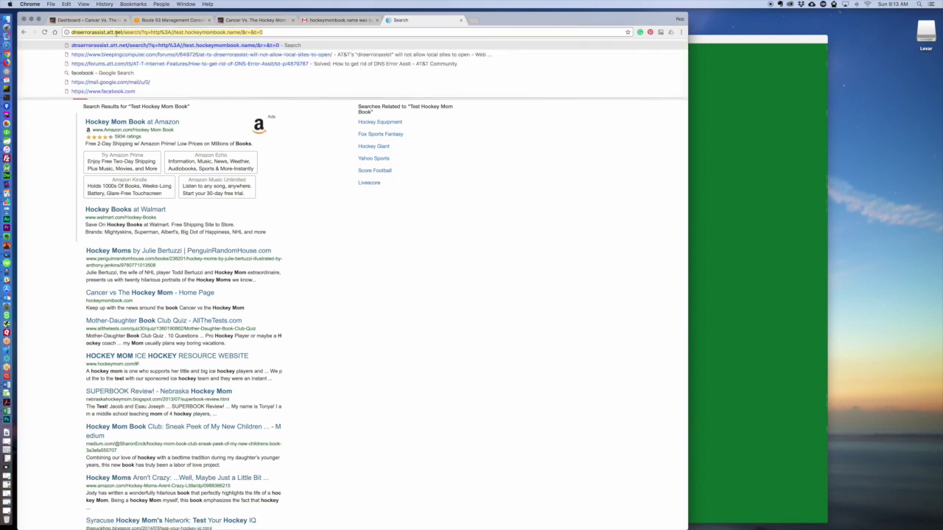
type("test.")
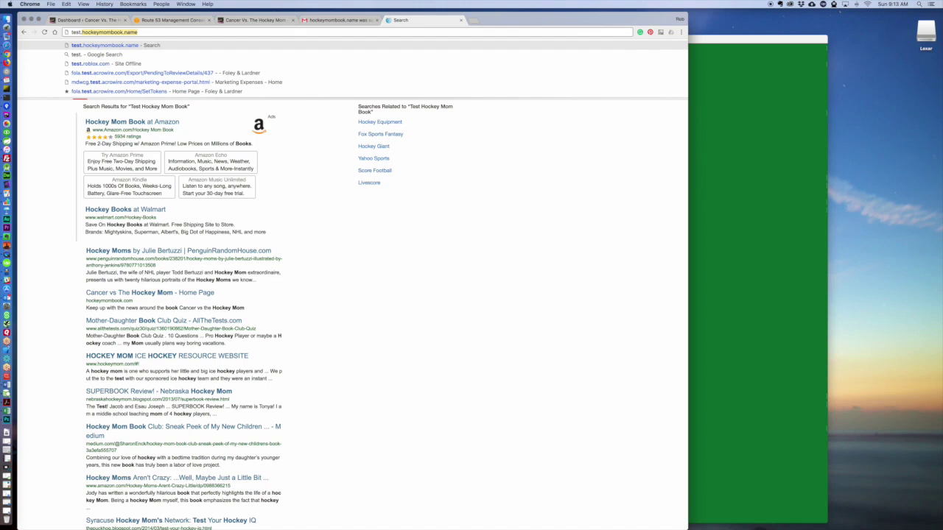
key("Return")
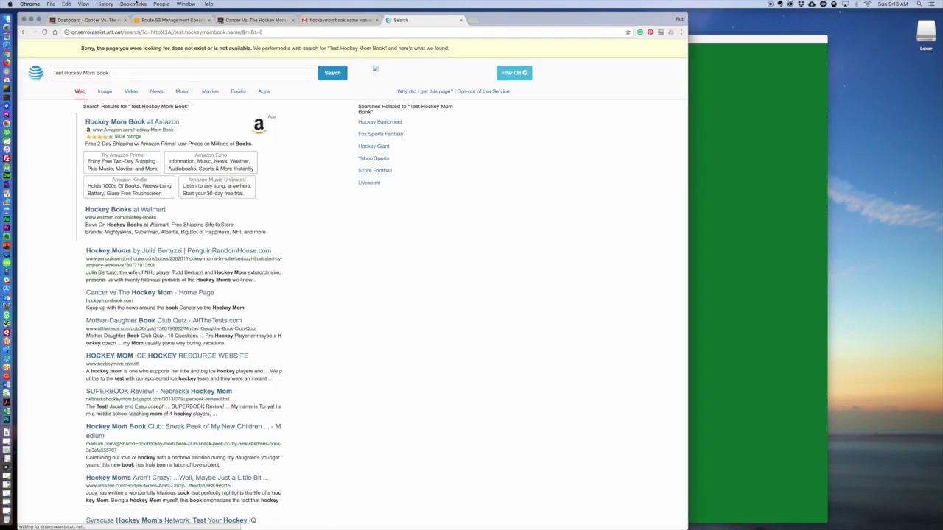
left_click(324, 21)
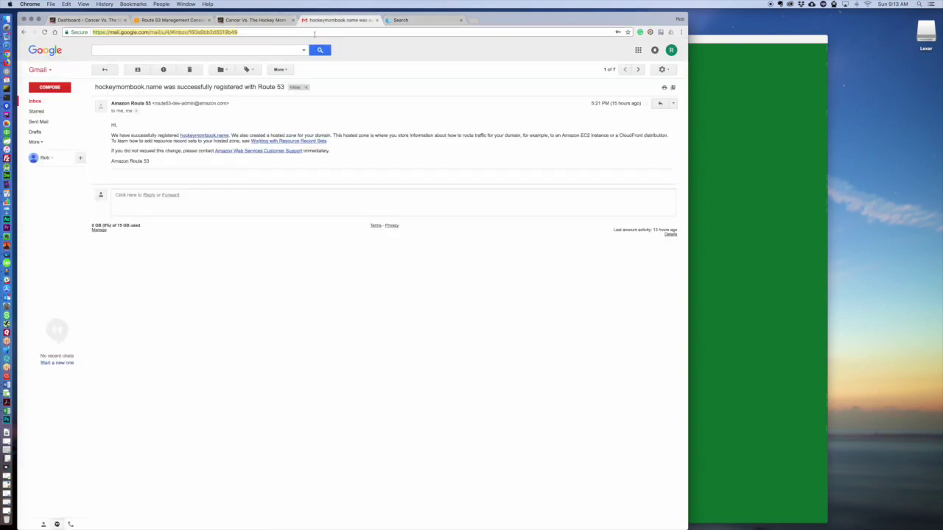
Change the test CNAME record's value from develpreneur to google.com, keeping TTL 300, and save it.
left_click(164, 20)
left_click(309, 175)
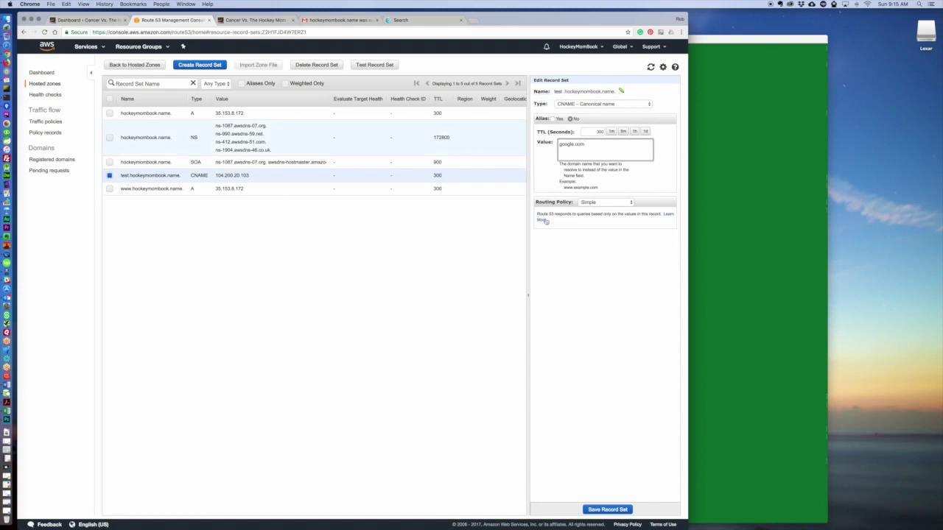
left_click(603, 510)
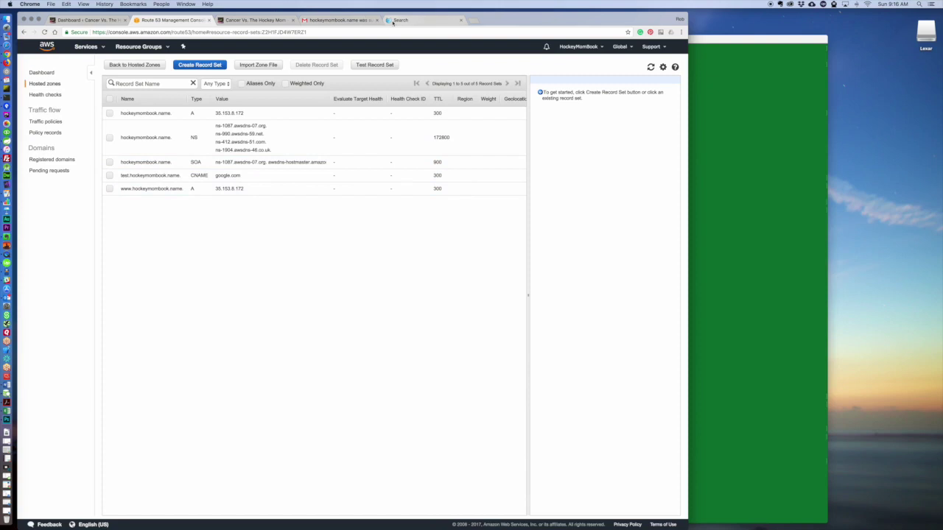
Load test.hockeymombook.name in the Search tab.
left_click(407, 22)
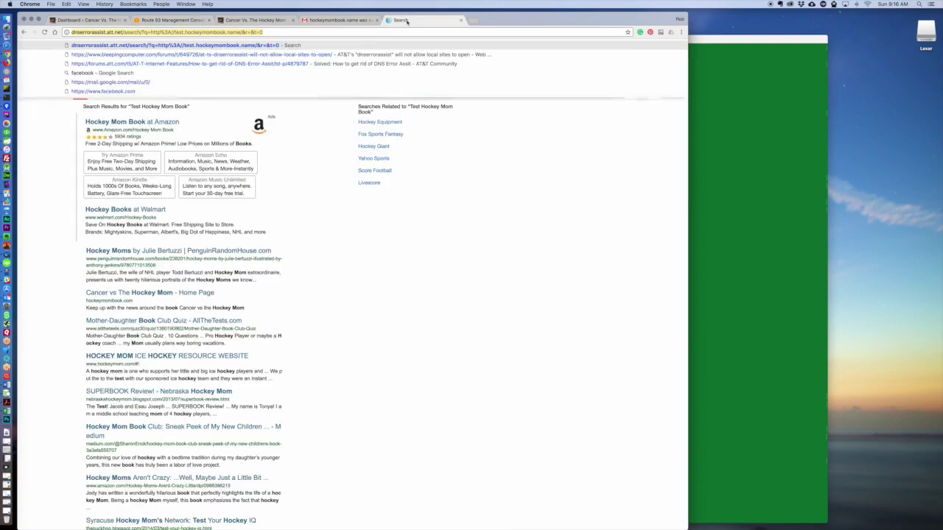
type("test.hockeymombook.name")
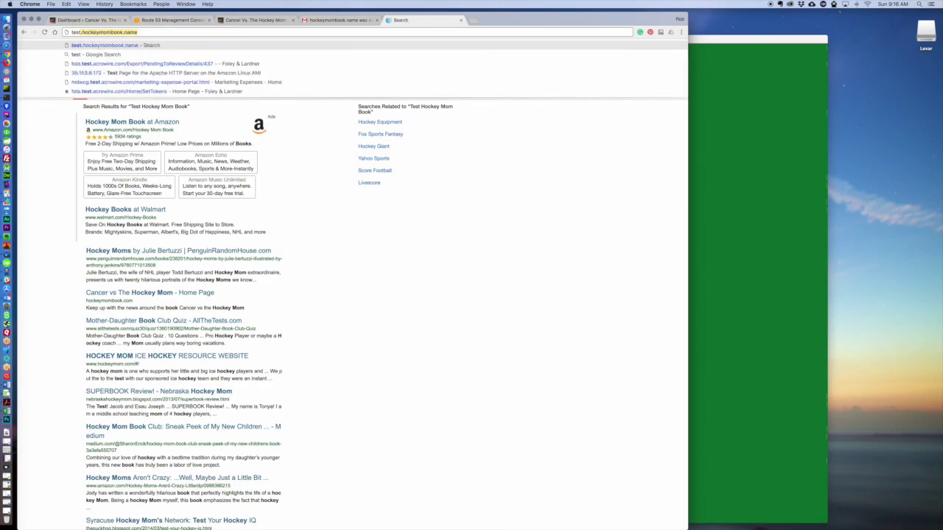
key("Return")
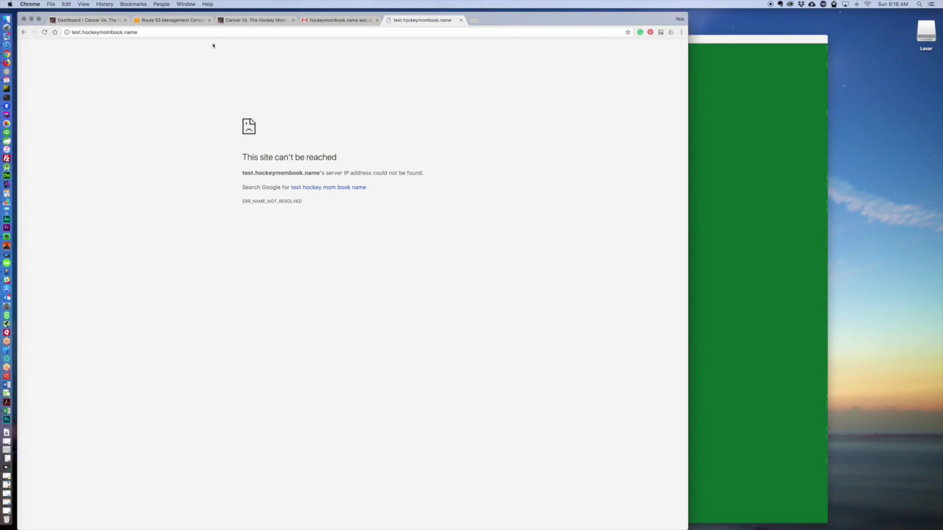
left_click(75, 32)
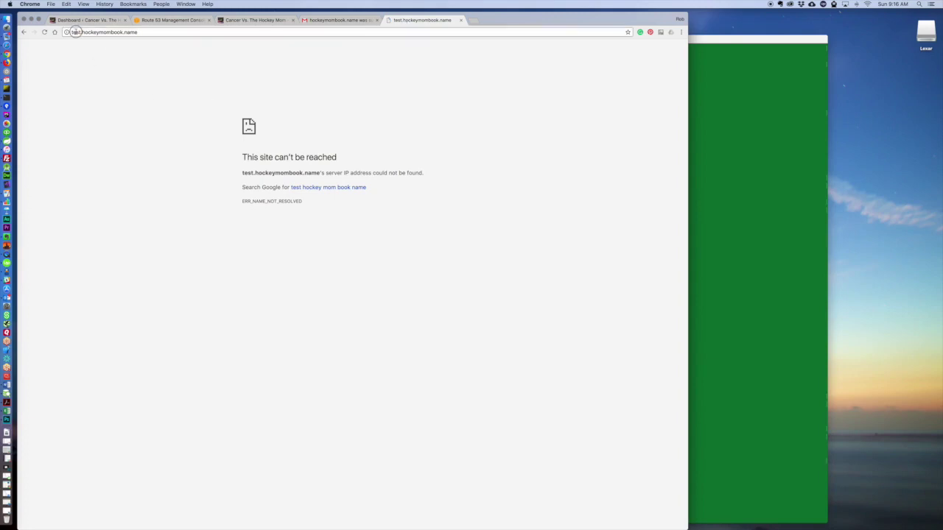
left_click(75, 32)
type("http://")
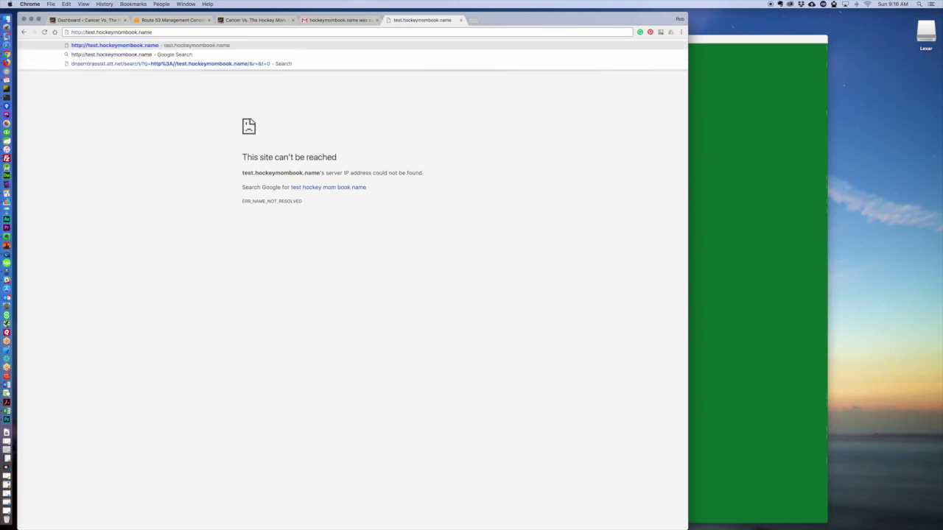
key("Return")
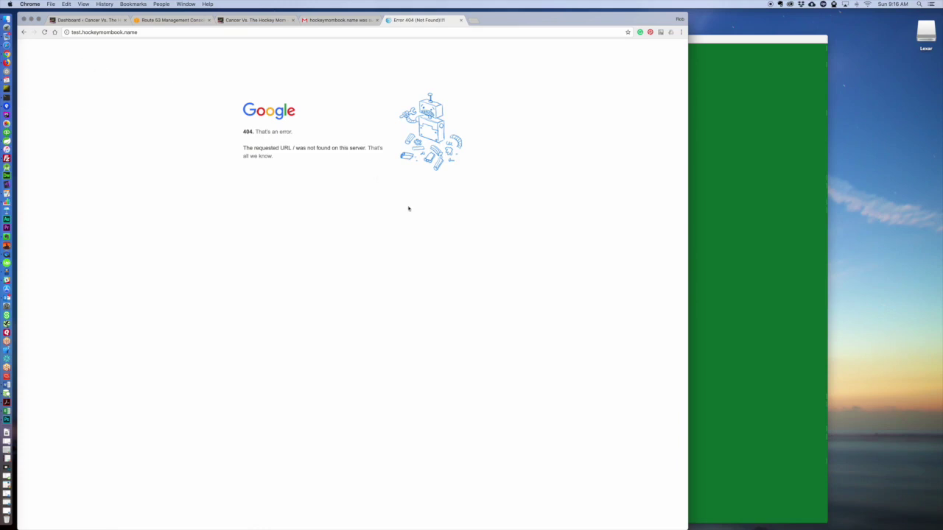
left_click(460, 21)
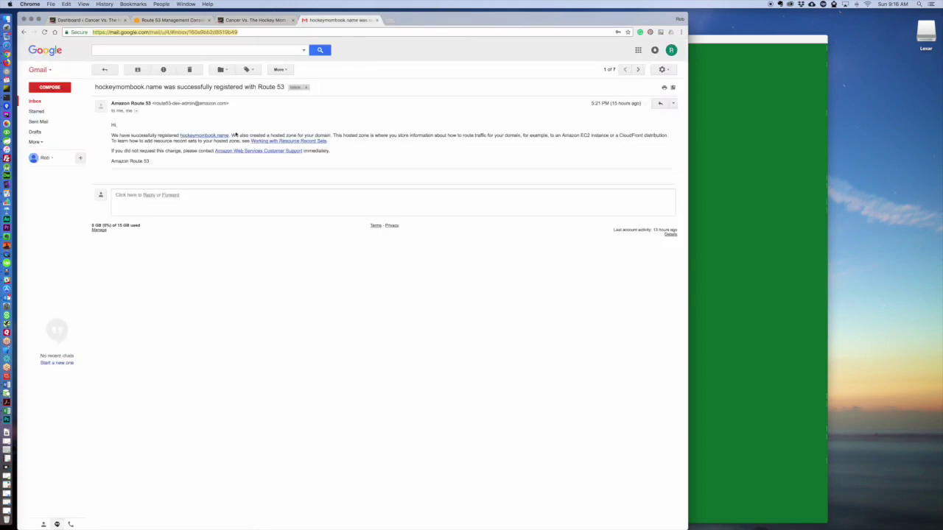
left_click(254, 20)
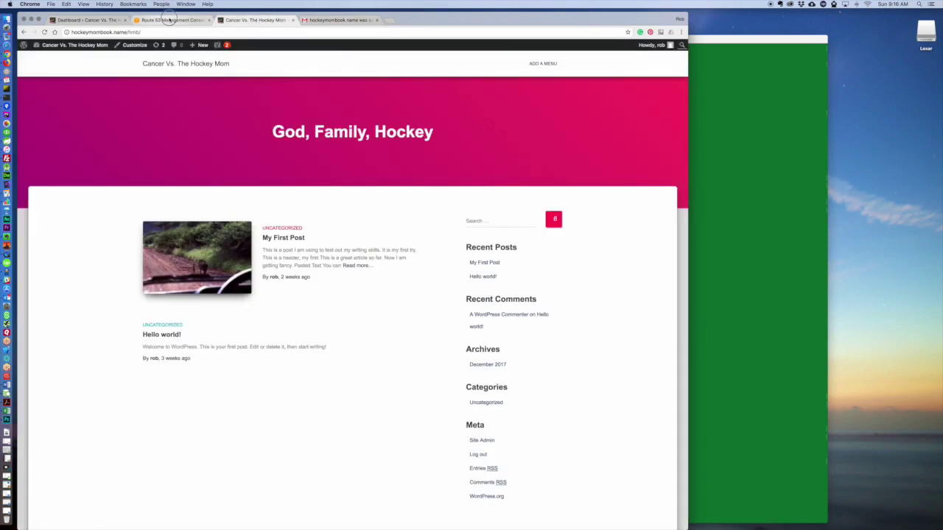
Delete the test CNAME record set, leaving four record sets, and go to the WordPress dashboard.
left_click(171, 20)
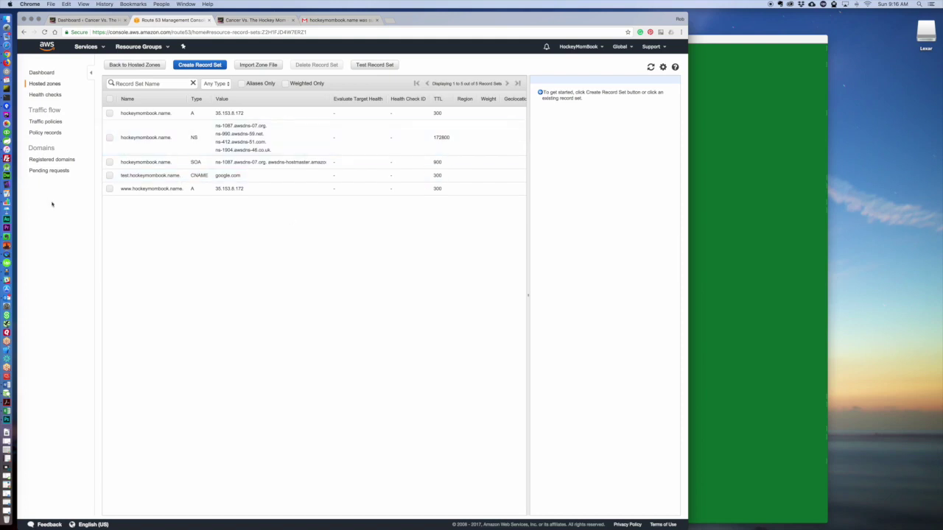
left_click(109, 175)
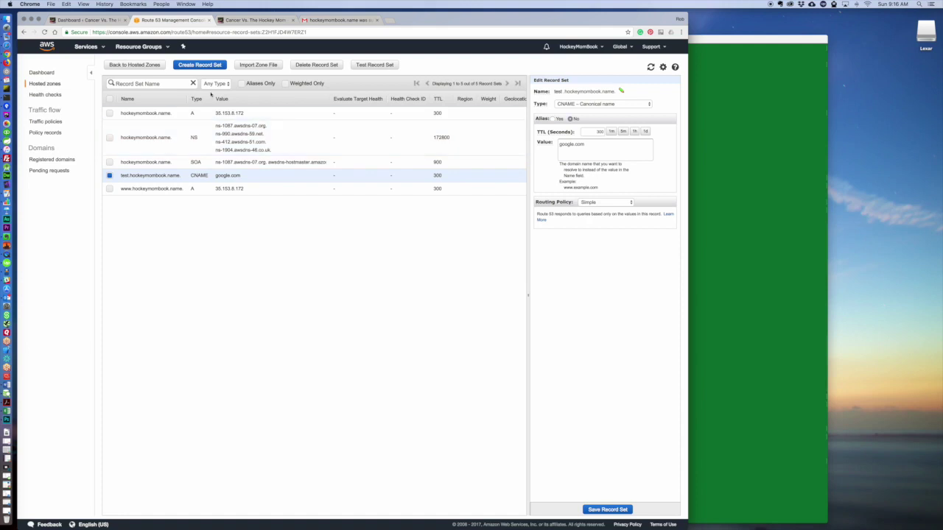
left_click(317, 68)
left_click(375, 310)
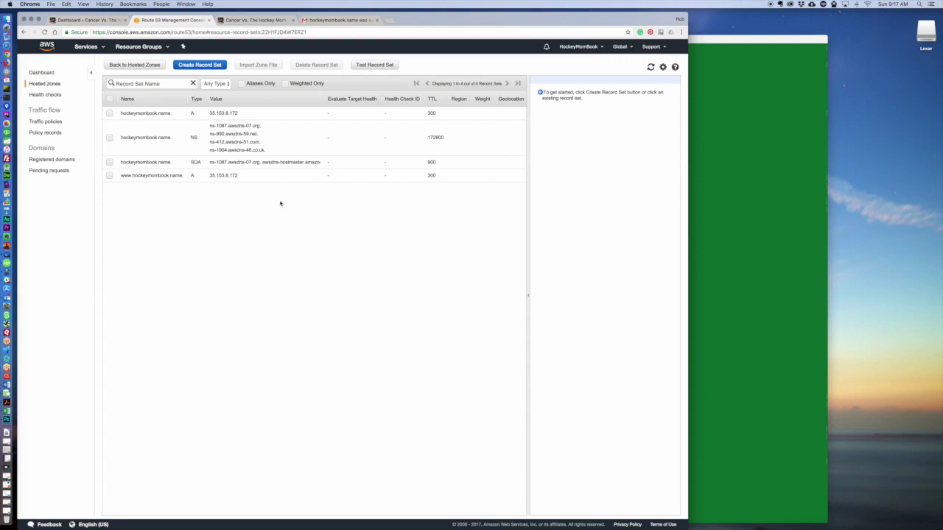
left_click(90, 20)
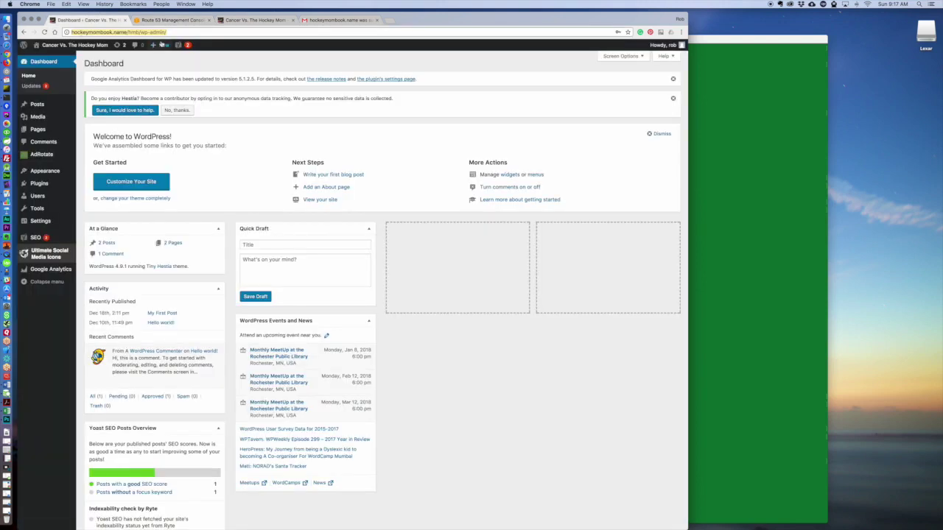